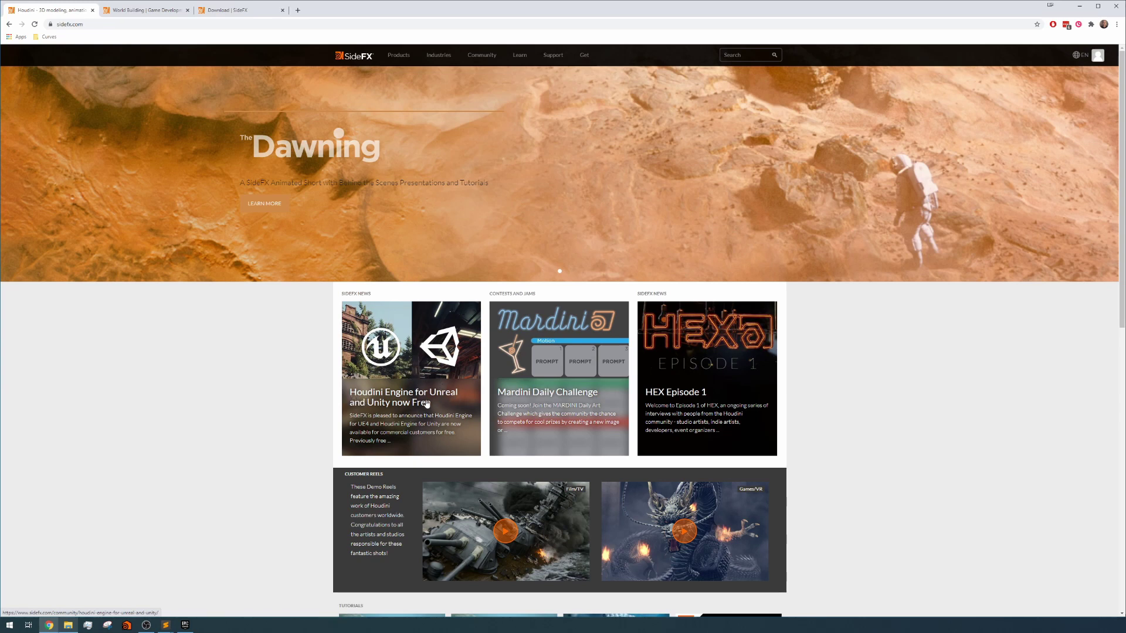
- Open the 'Houdini Engine for Unreal and Unity now Free' news card from the sidefx.com home page
left_click(362, 339)
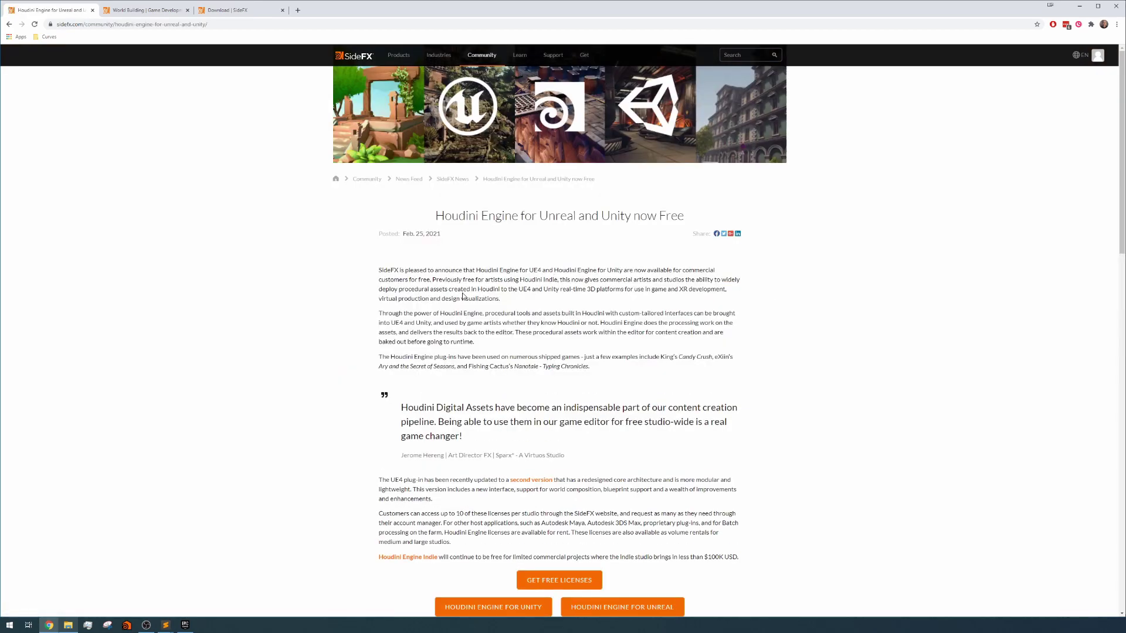
- Scroll down through the article to its FAQ section
scroll(464, 297, "down", 3)
scroll(619, 322, "down", 3)
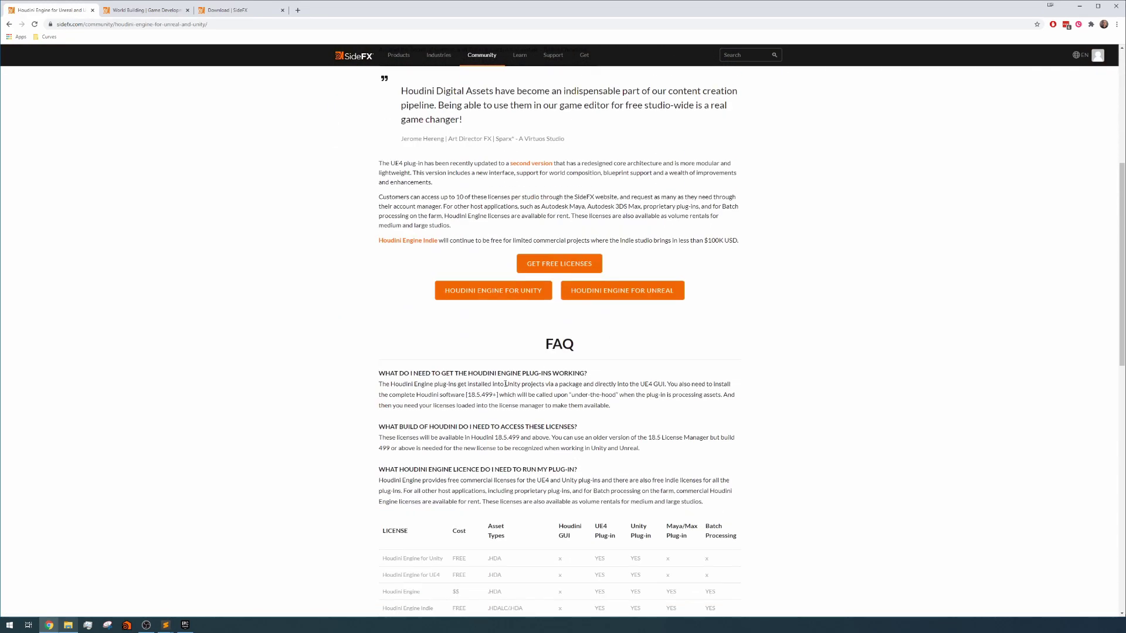
scroll(386, 356, "down", 7)
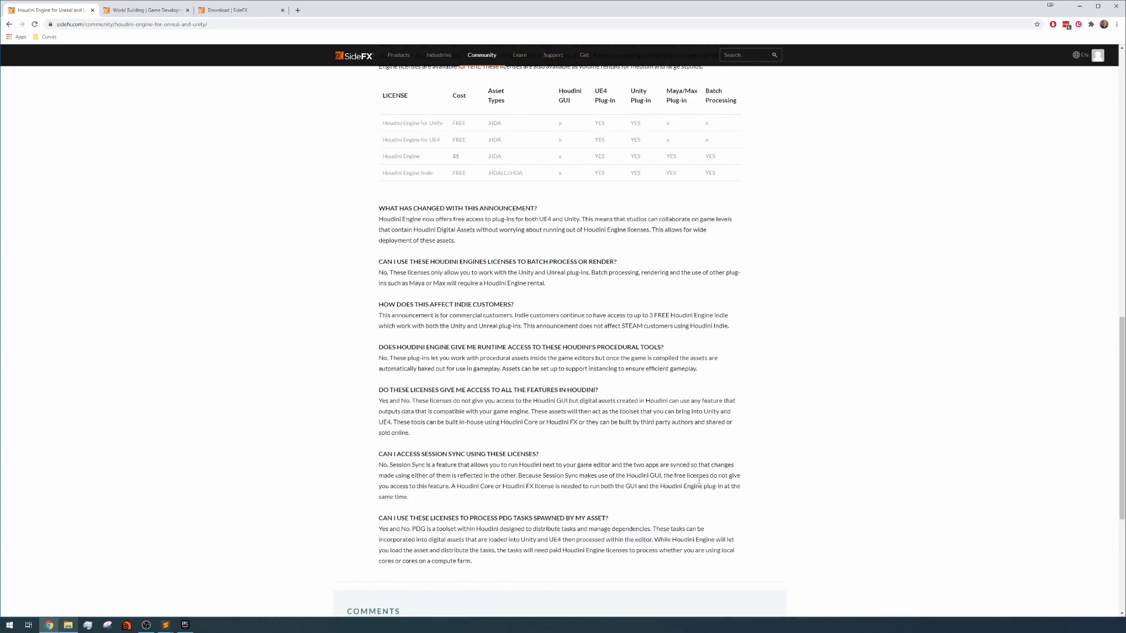
scroll(698, 481, "up", 15)
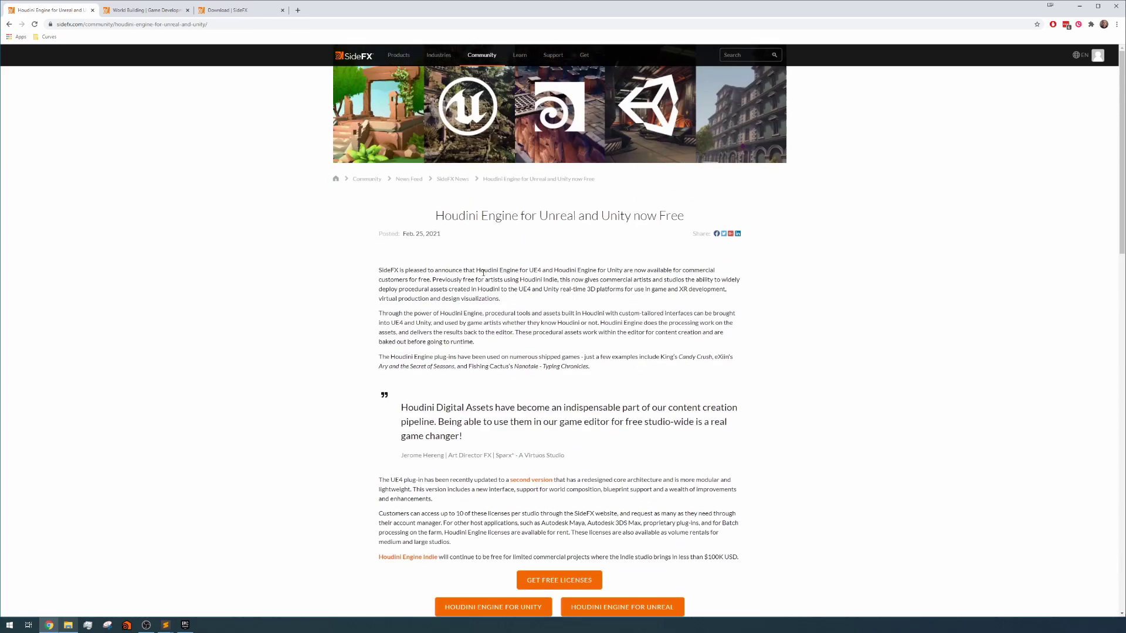
scroll(591, 317, "down", 4)
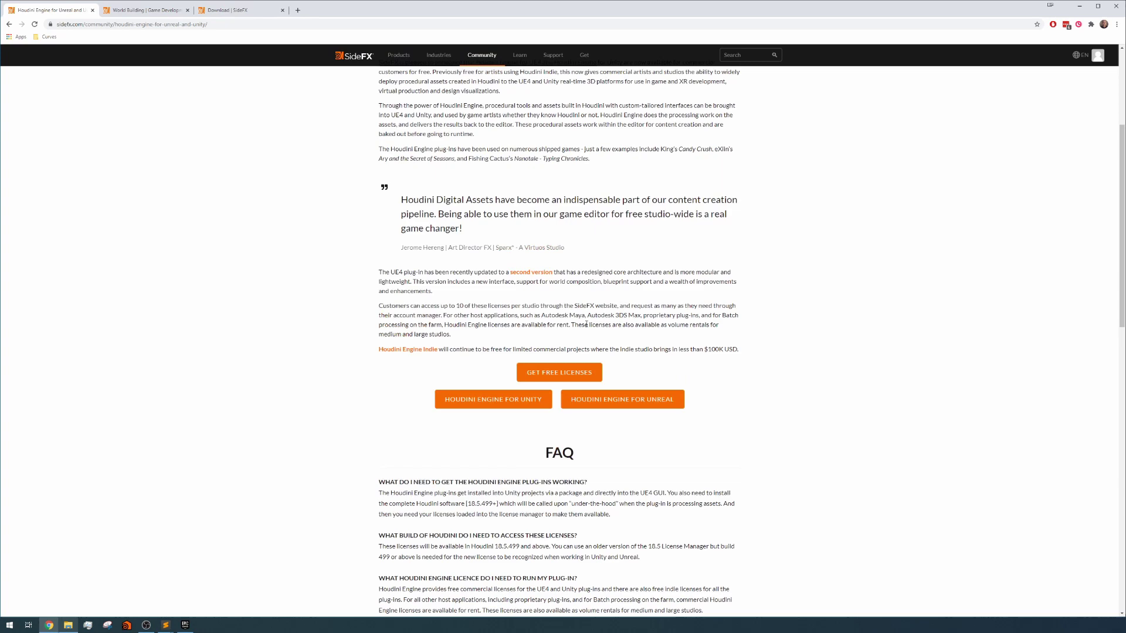
scroll(586, 327, "down", 4)
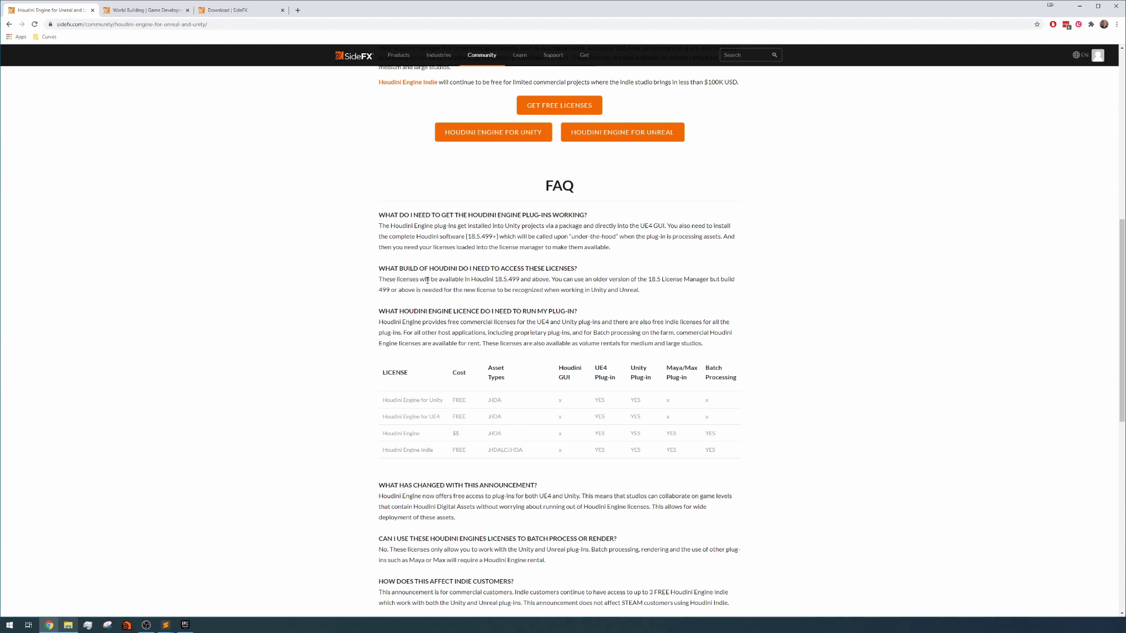
- Highlight the FAQ notes requiring Houdini 18.5.499 or above and the 18.5 License Manager
left_click_drag(471, 280, 525, 281)
left_click(554, 280)
left_click_drag(639, 280, 727, 280)
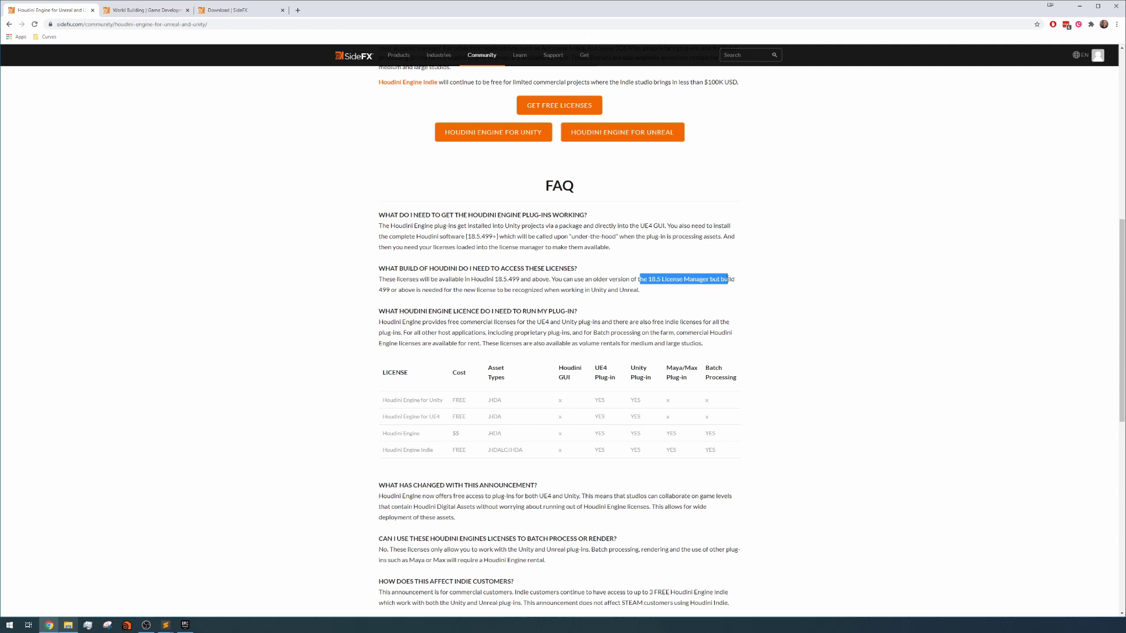
left_click(565, 289)
left_click_drag(379, 290, 480, 291)
left_click(480, 291)
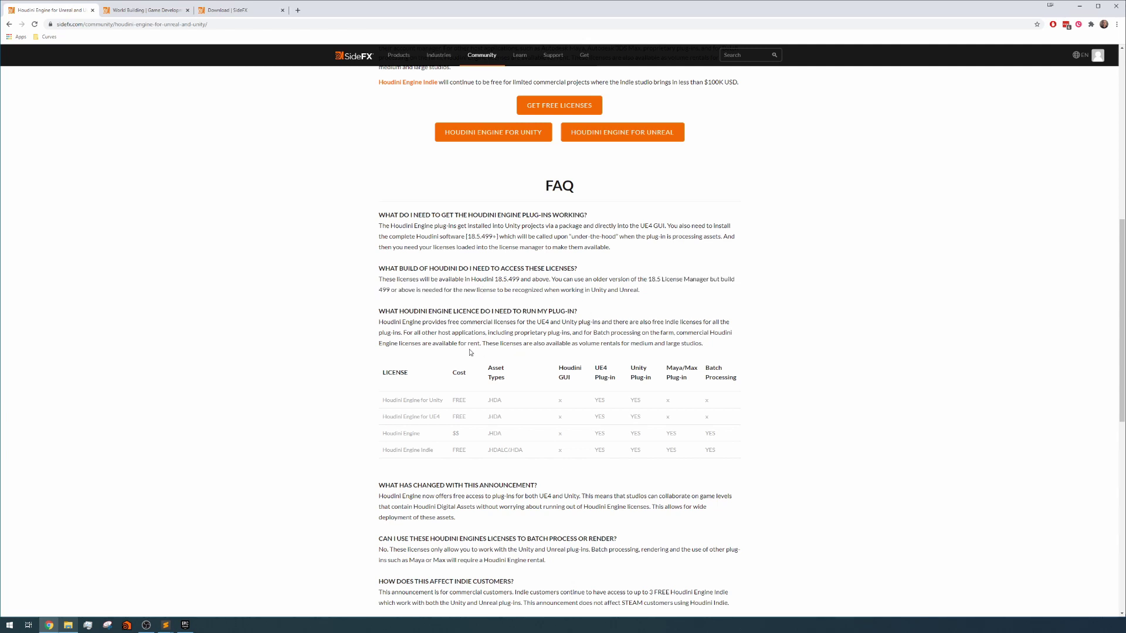
scroll(410, 349, "down", 1)
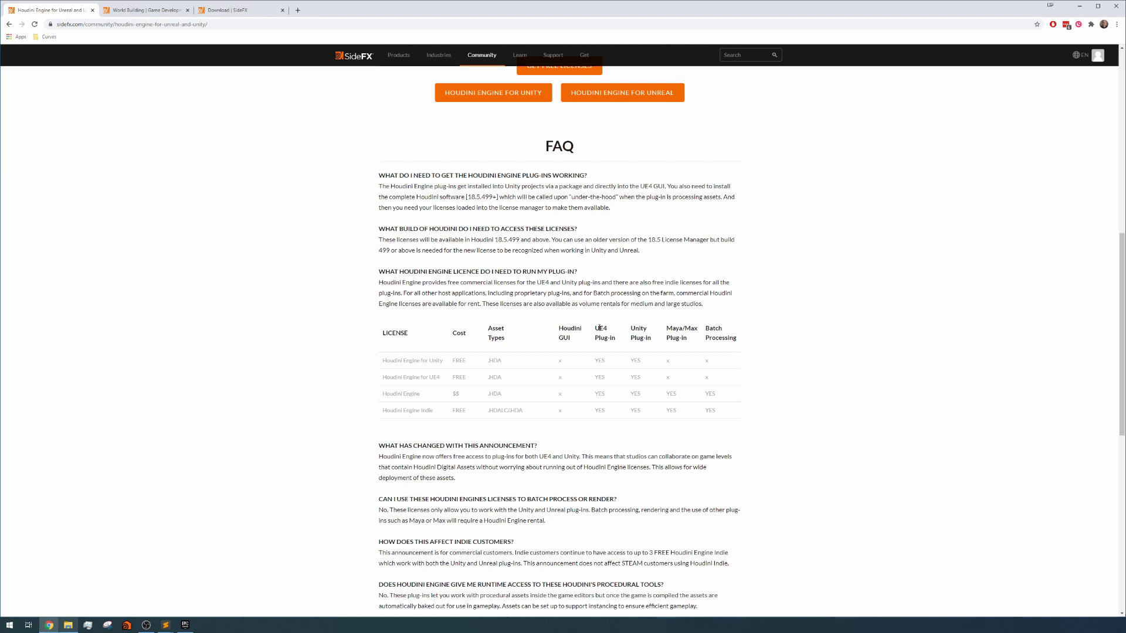
left_click_drag(666, 331, 698, 329)
left_click(697, 333)
left_click_drag(707, 333, 735, 340)
left_click(739, 339)
scroll(740, 339, "down", 1)
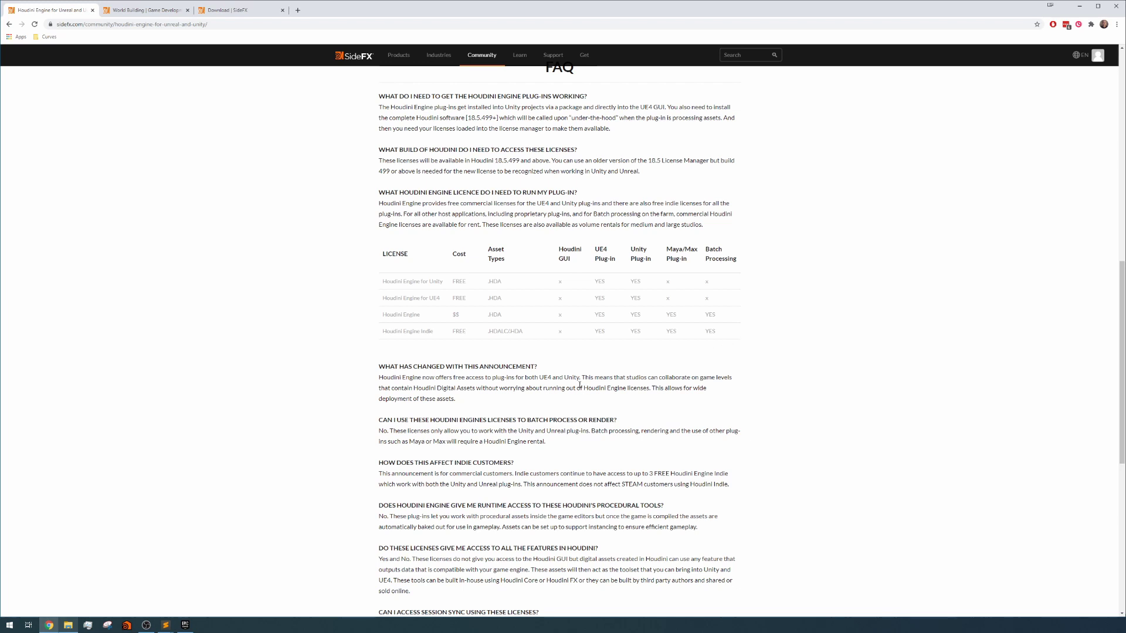
scroll(570, 375, "down", 1)
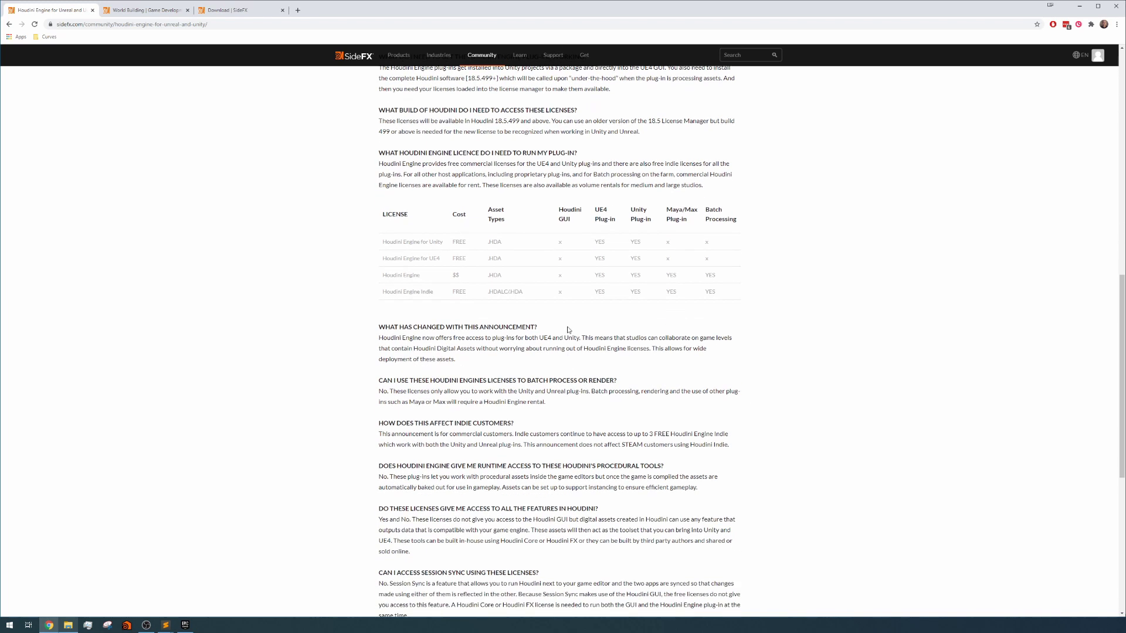
left_click_drag(560, 209, 575, 221)
left_click(575, 221)
scroll(548, 240, "down", 4)
scroll(545, 243, "up", 5)
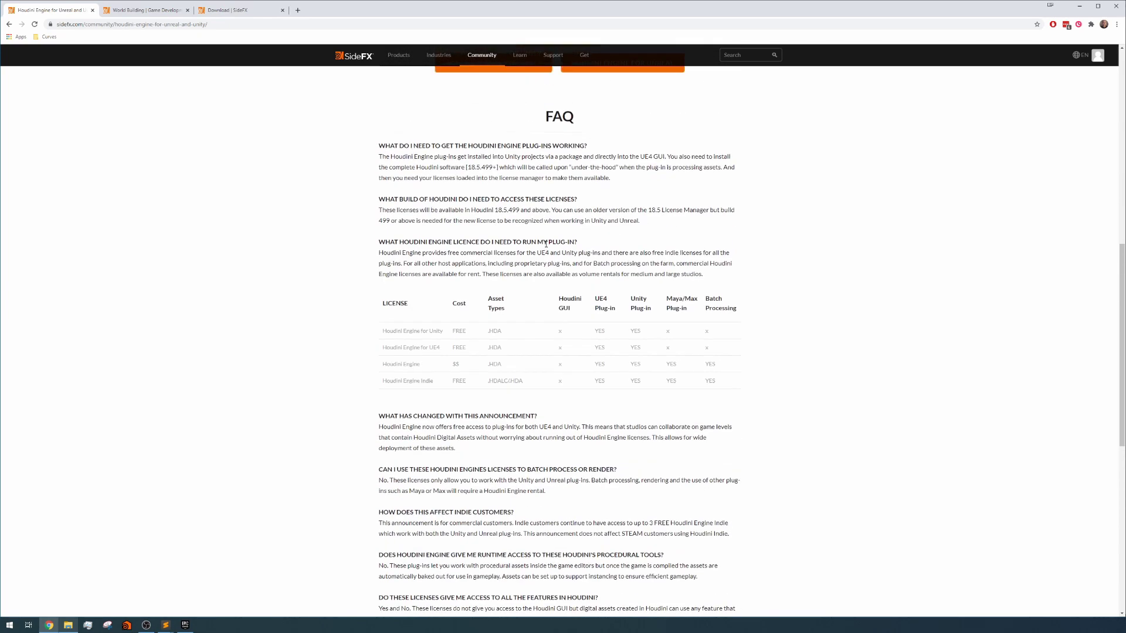
scroll(546, 243, "up", 5)
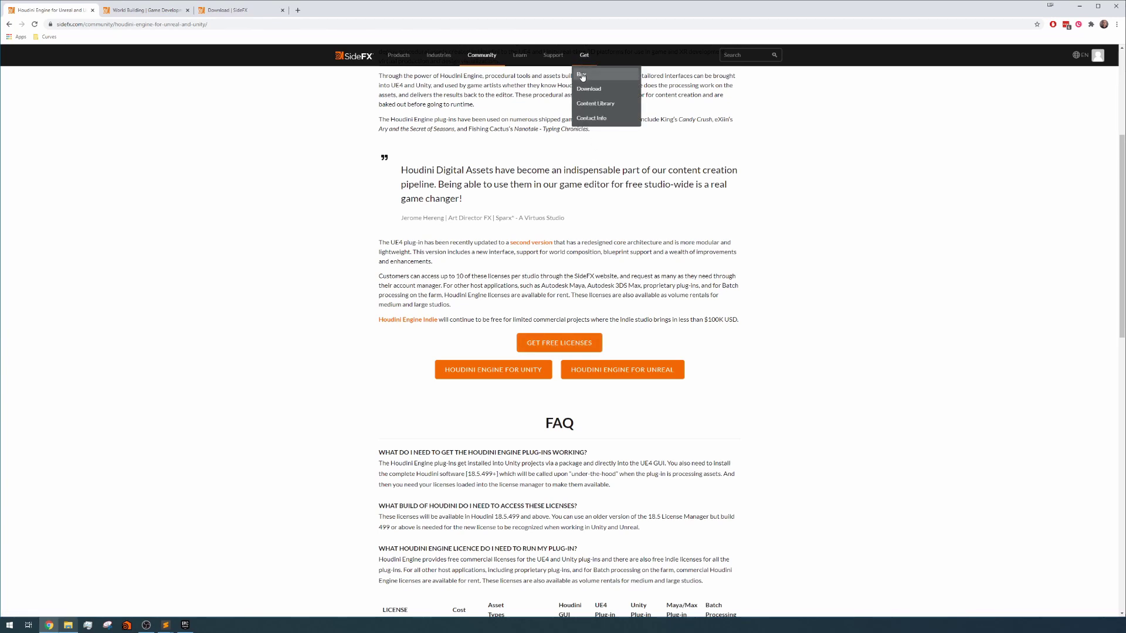
- Add one free Houdini Engine for Unreal licence to the cart, leaving quantity at 1
left_click(559, 343)
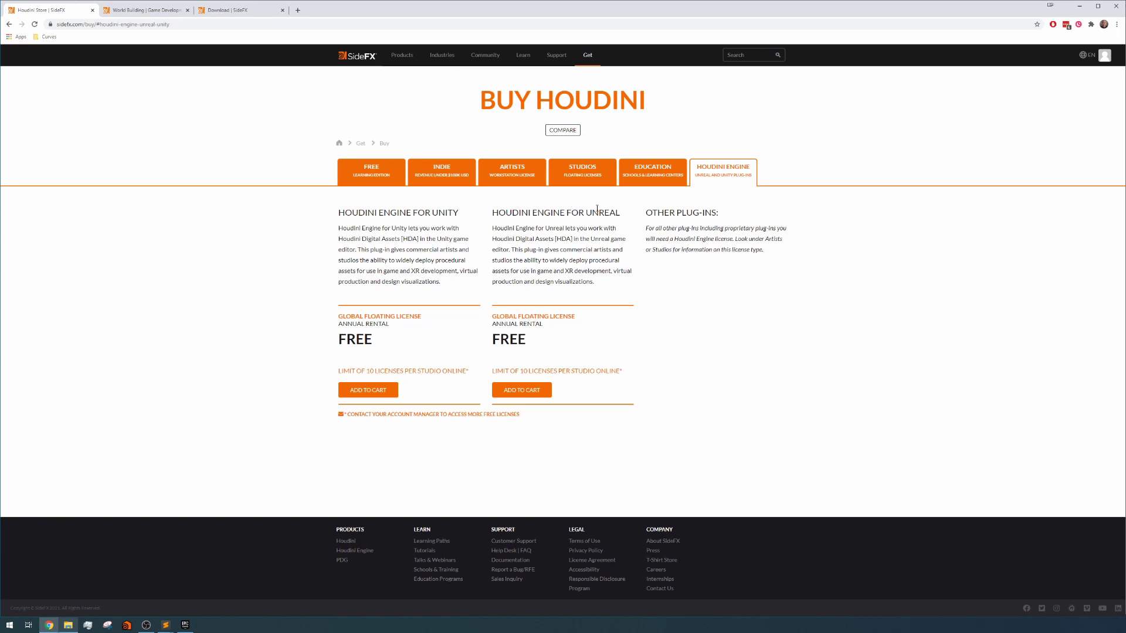
left_click(524, 391)
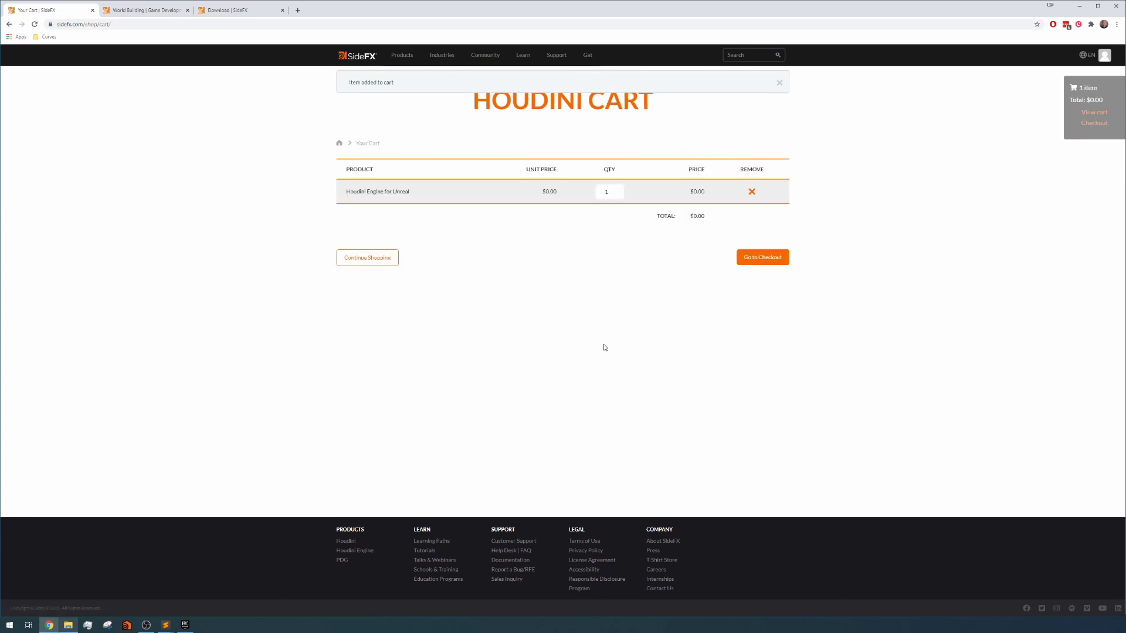
left_click(779, 83)
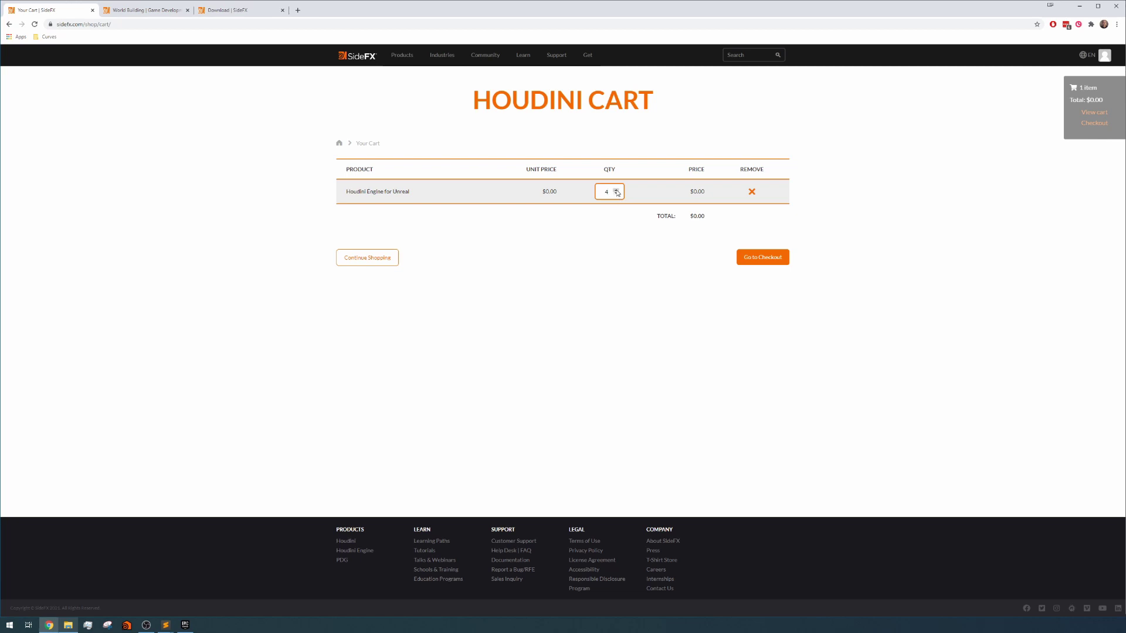
left_click(616, 190)
left_click(618, 195)
left_click(593, 256)
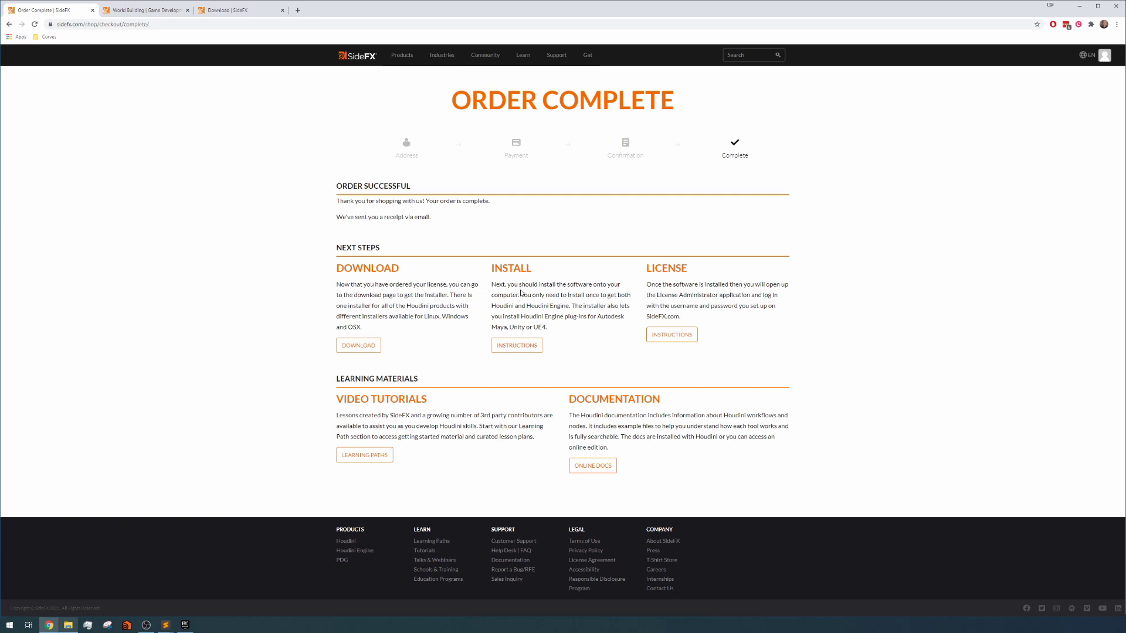
- Finish checkout so Order Complete lists the download, install and licence next steps
mouse_move(588, 55)
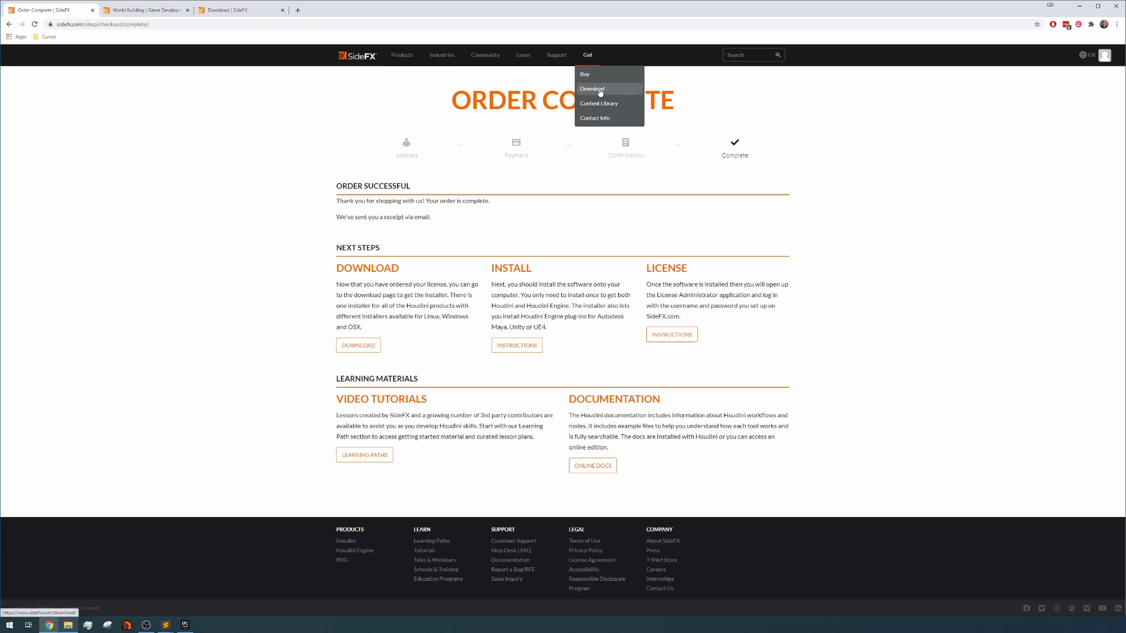
- Open the Houdini download page and check the Production Build 18.5.499 details
left_click(359, 346)
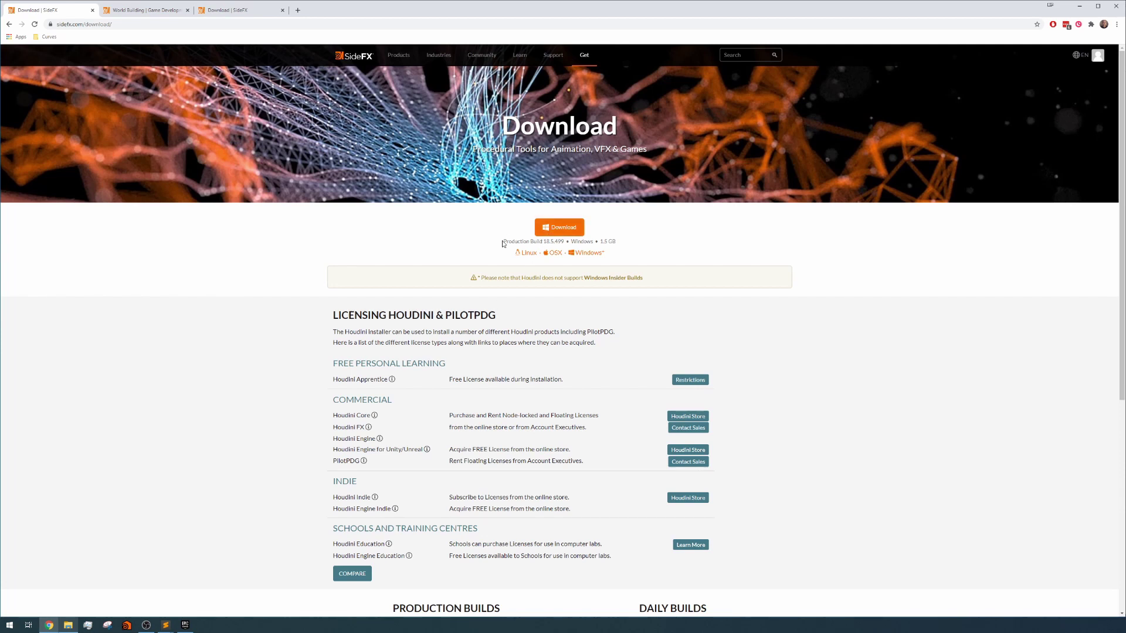
left_click_drag(503, 243, 551, 241)
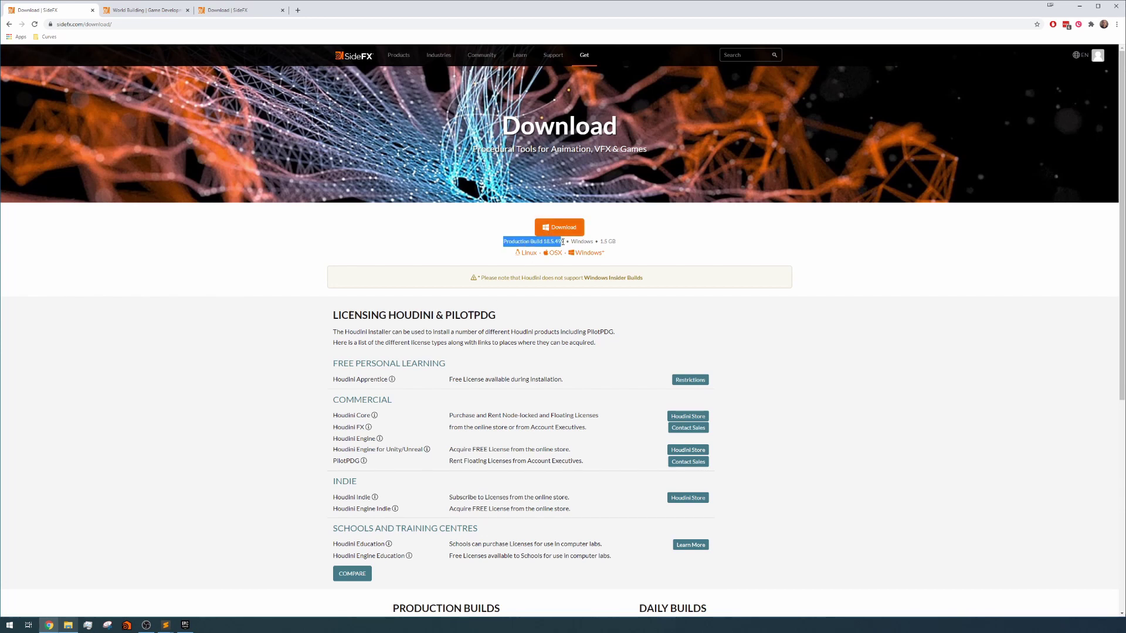
left_click(566, 241)
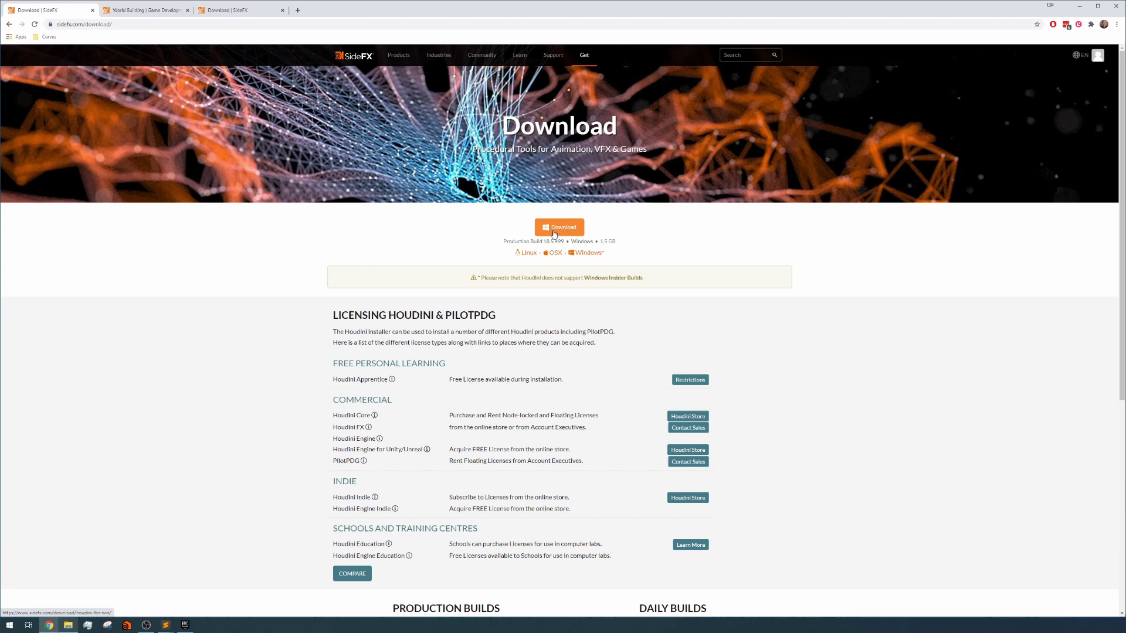
- Download the Windows 18.5.499 installer after always accepting the licence terms
left_click(569, 234)
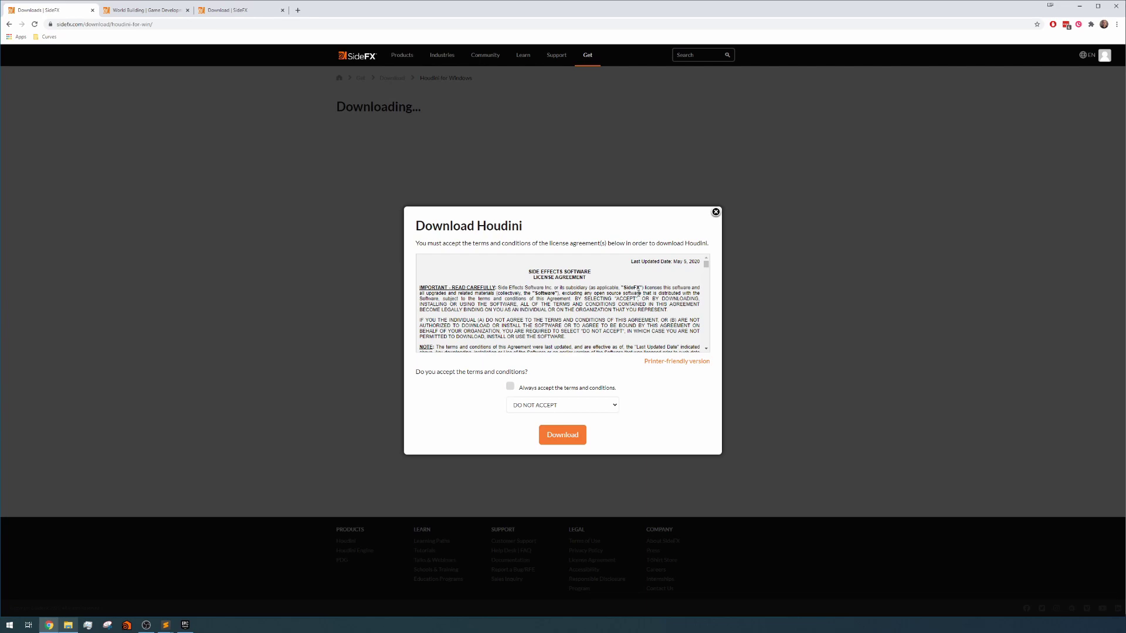
scroll(455, 292, "down", 15)
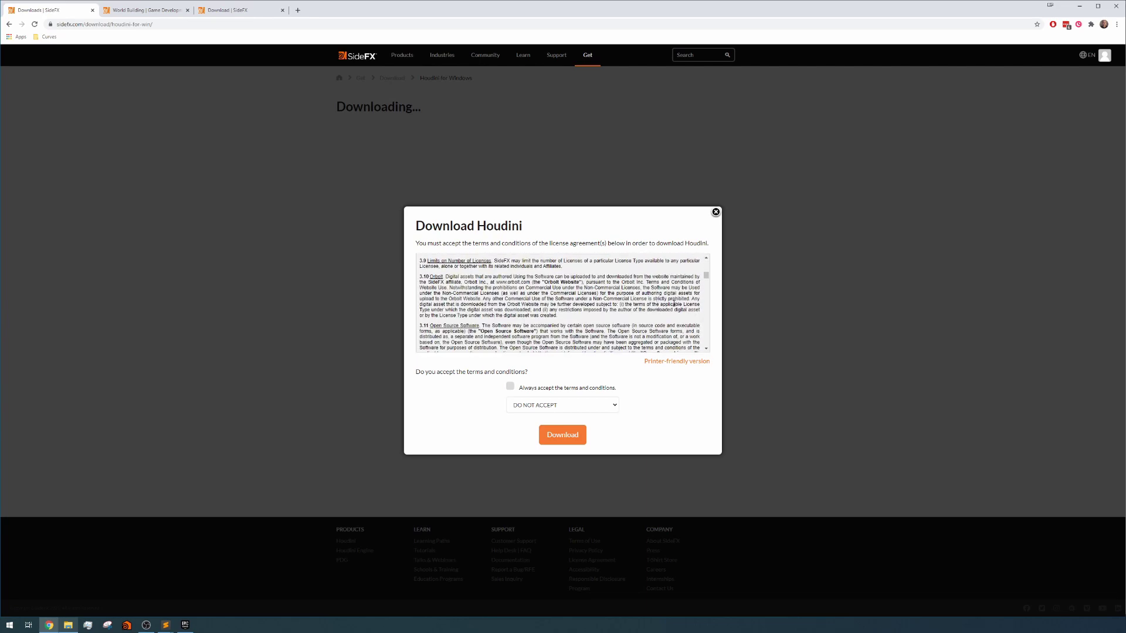
scroll(675, 302, "down", 10)
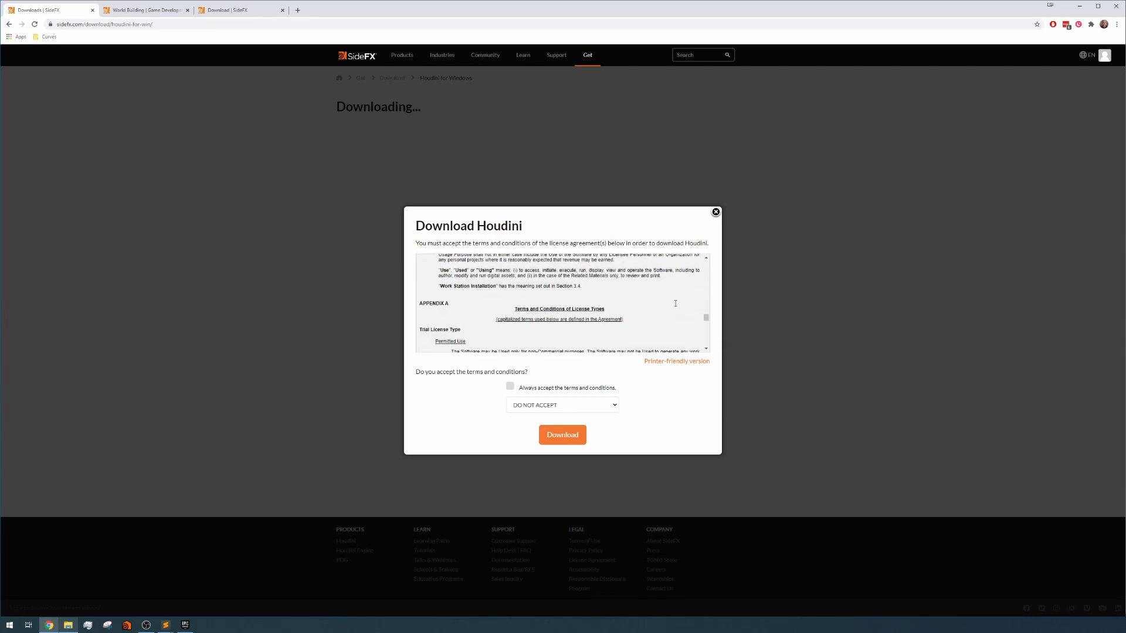
left_click(513, 388)
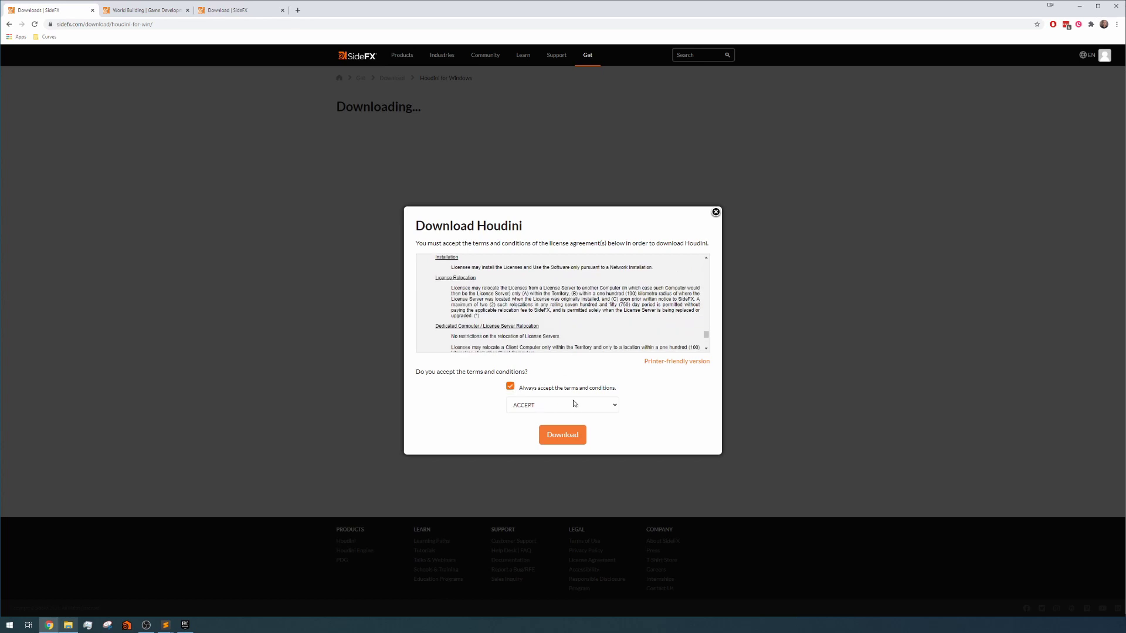
left_click(572, 441)
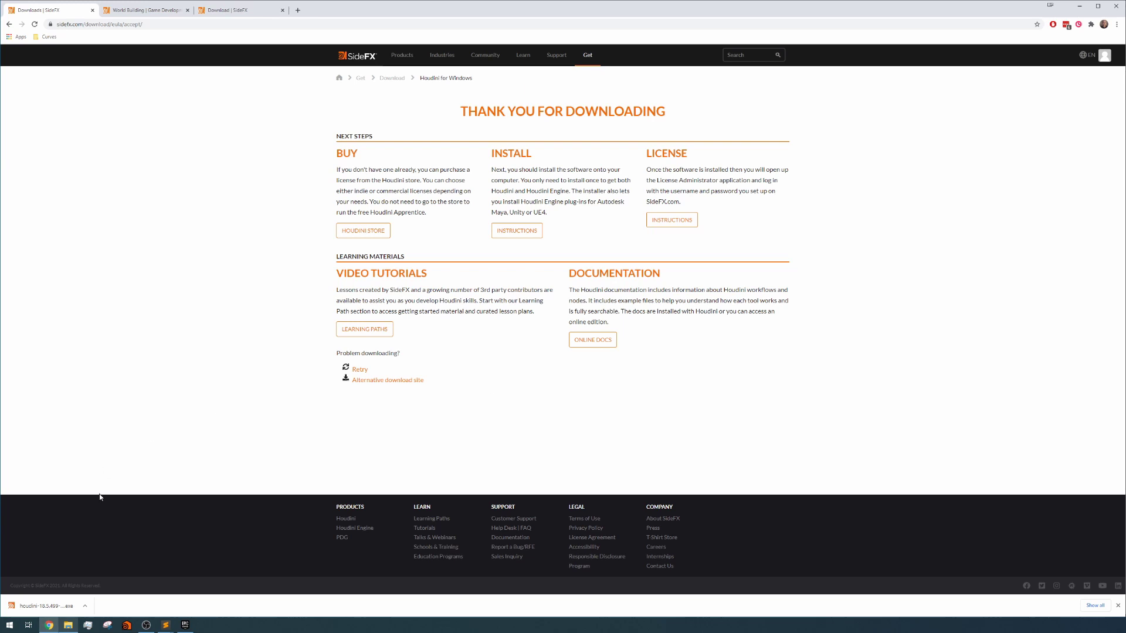
- Run the Houdini 18.5.499 installer and include SideFX Labs in the components
left_click(46, 606)
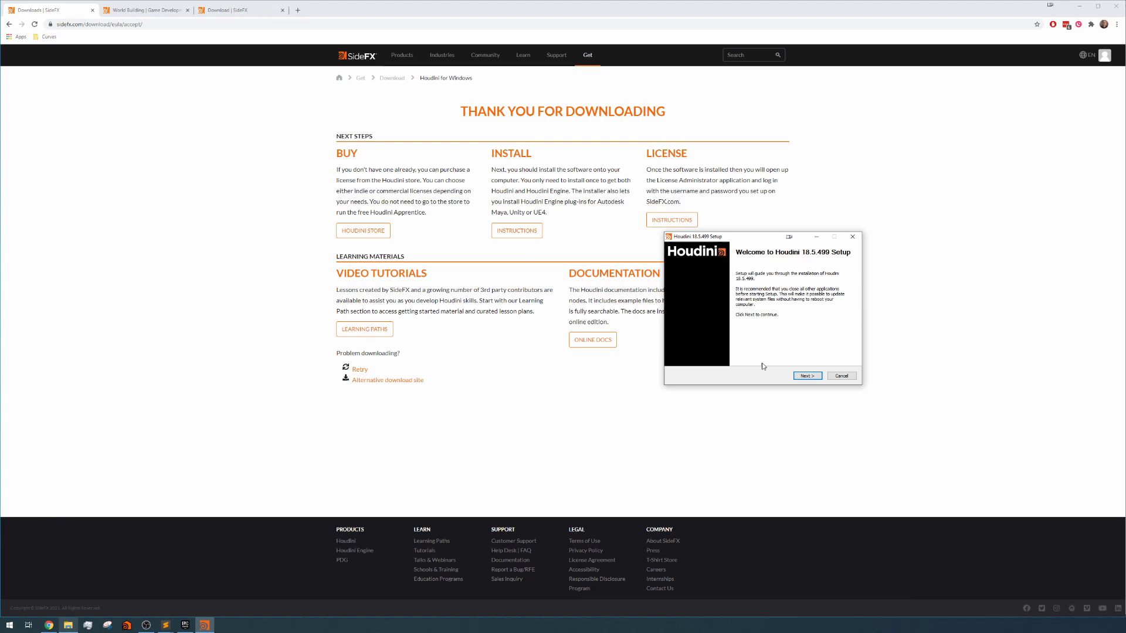
left_click(806, 376)
left_click(809, 378)
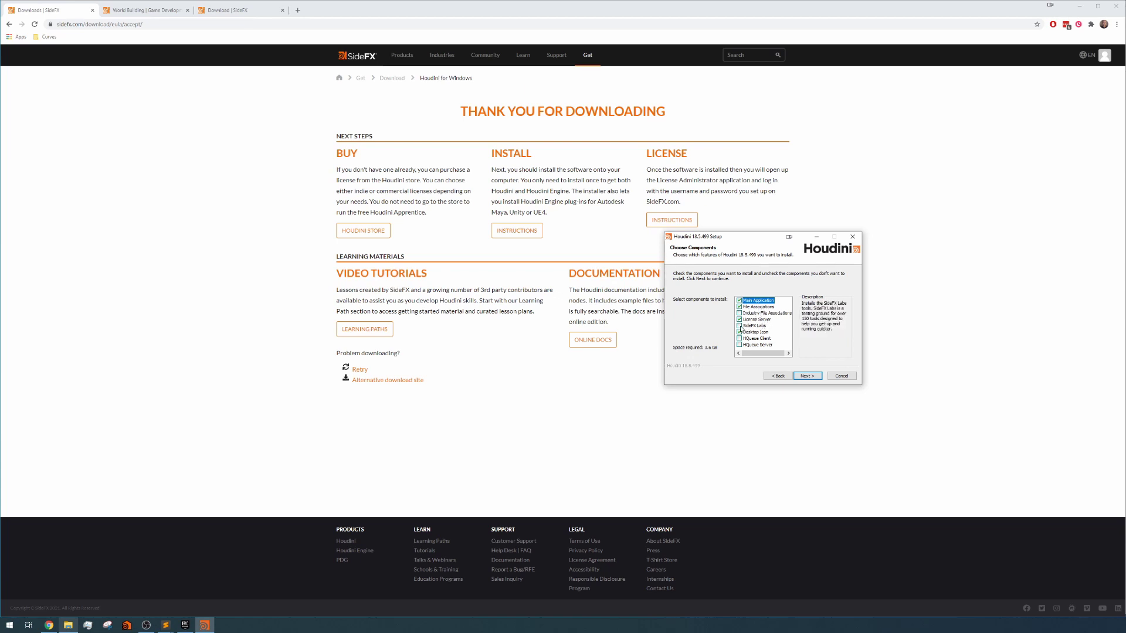
left_click(739, 326)
left_click(809, 376)
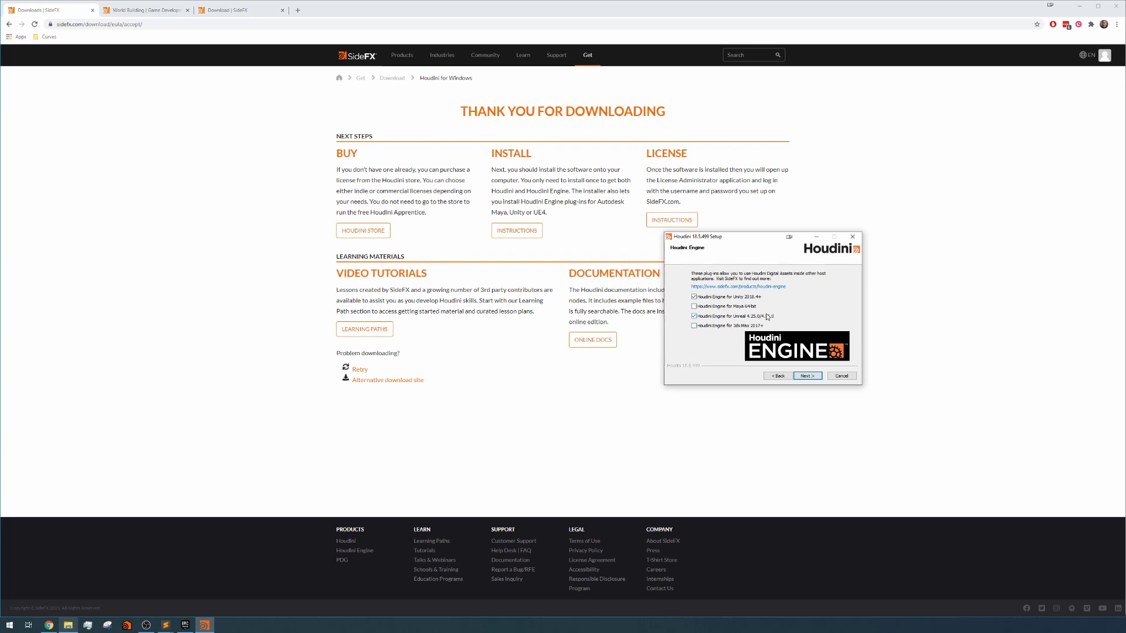
- Keep the default Start Menu folder, install without removing the old version, and finish setup
left_click(807, 376)
left_click(807, 376)
left_click(807, 376)
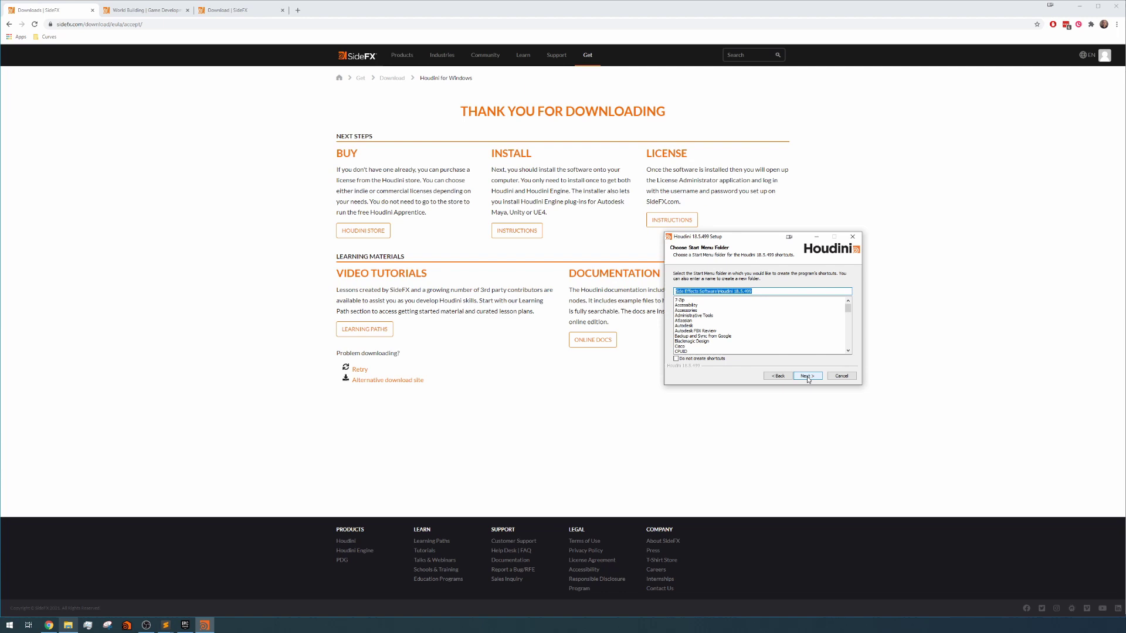
left_click(806, 376)
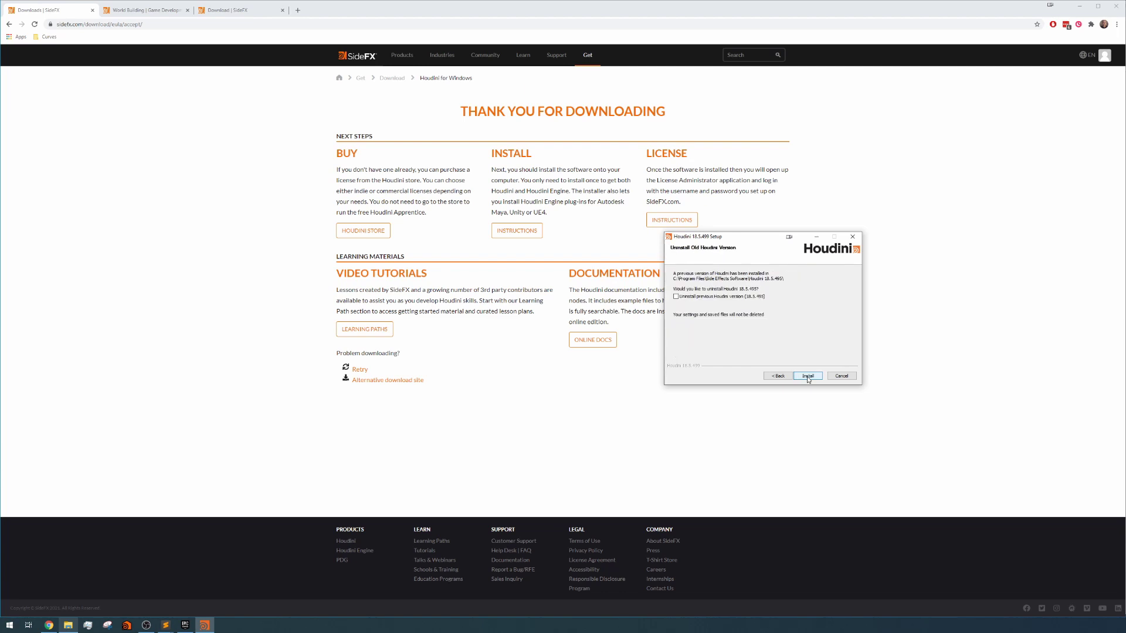
left_click(807, 377)
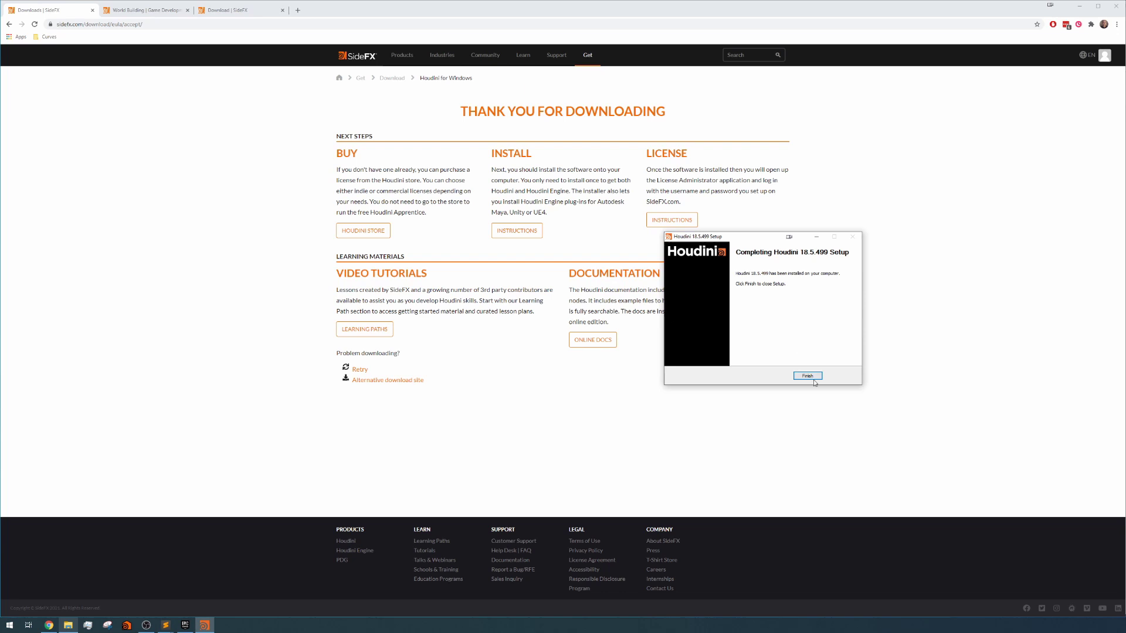
left_click(807, 376)
- Bring the Epic Games folder window forward and restore it to a smaller size
mouse_move(69, 626)
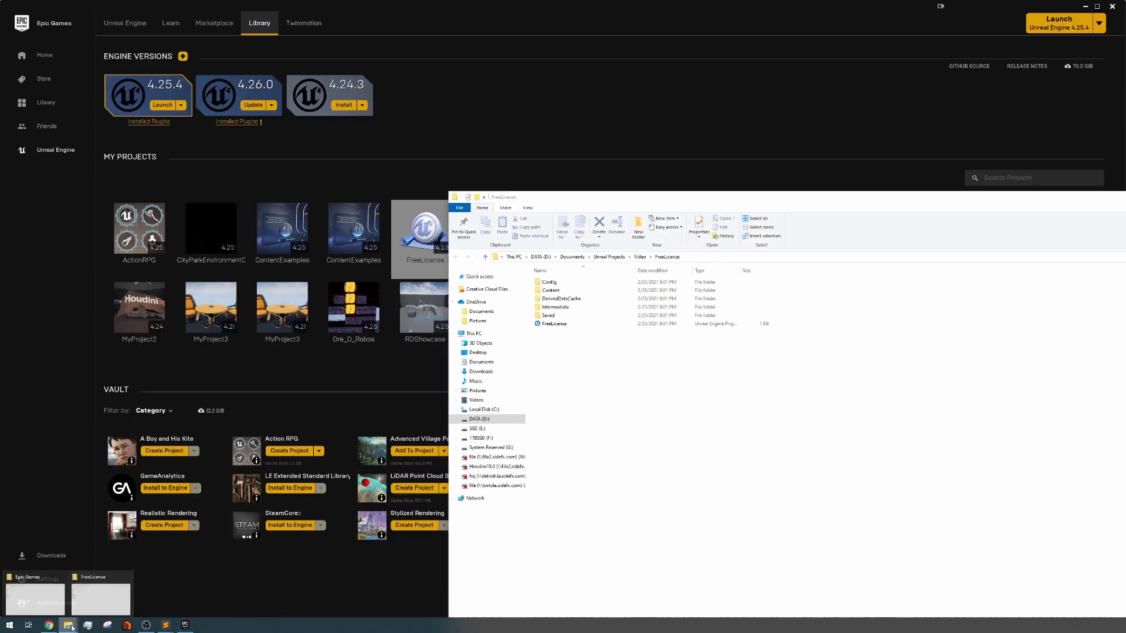
left_click(54, 608)
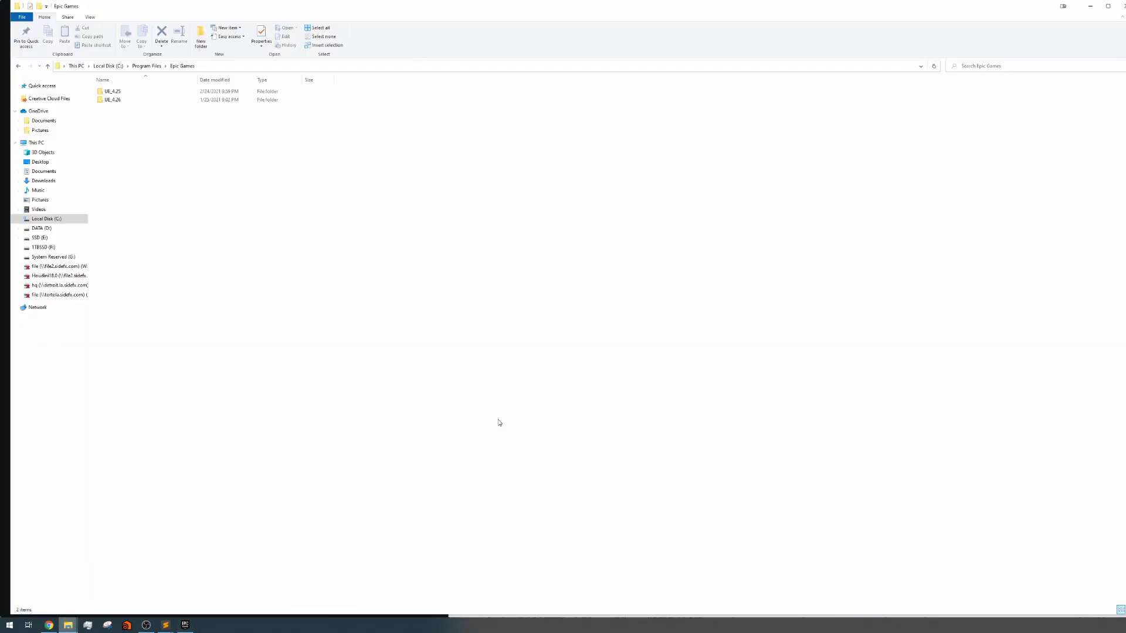
double_click(463, 9)
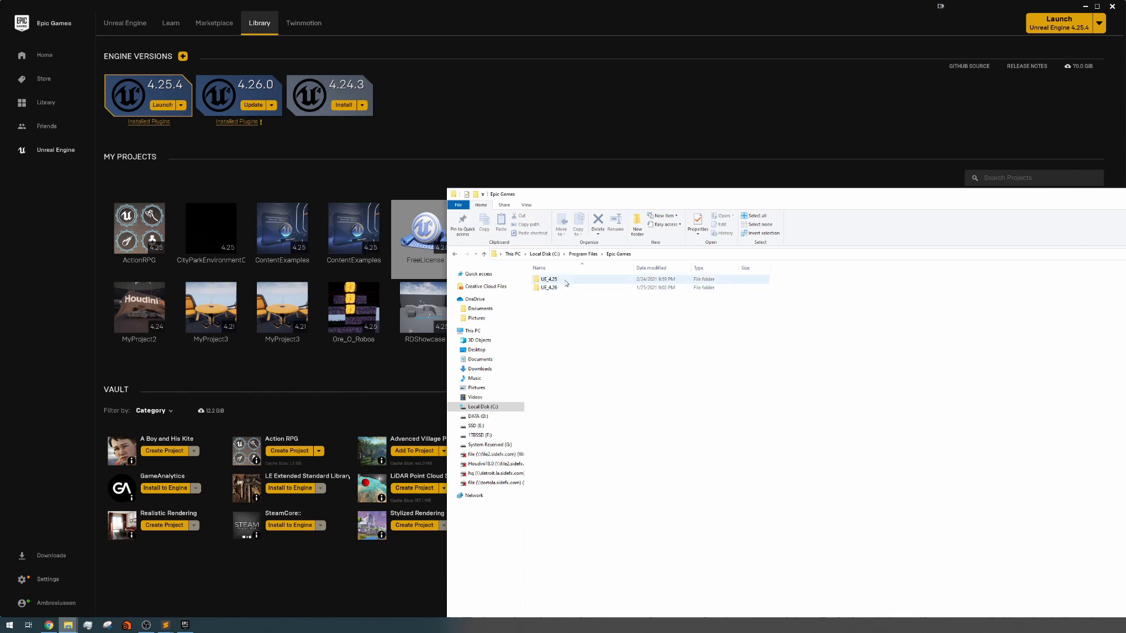
- Navigate to UE_4.25\Engine\Plugins\Runtime, then switch to the Houdini 18.5.499 folder window
double_click(566, 281)
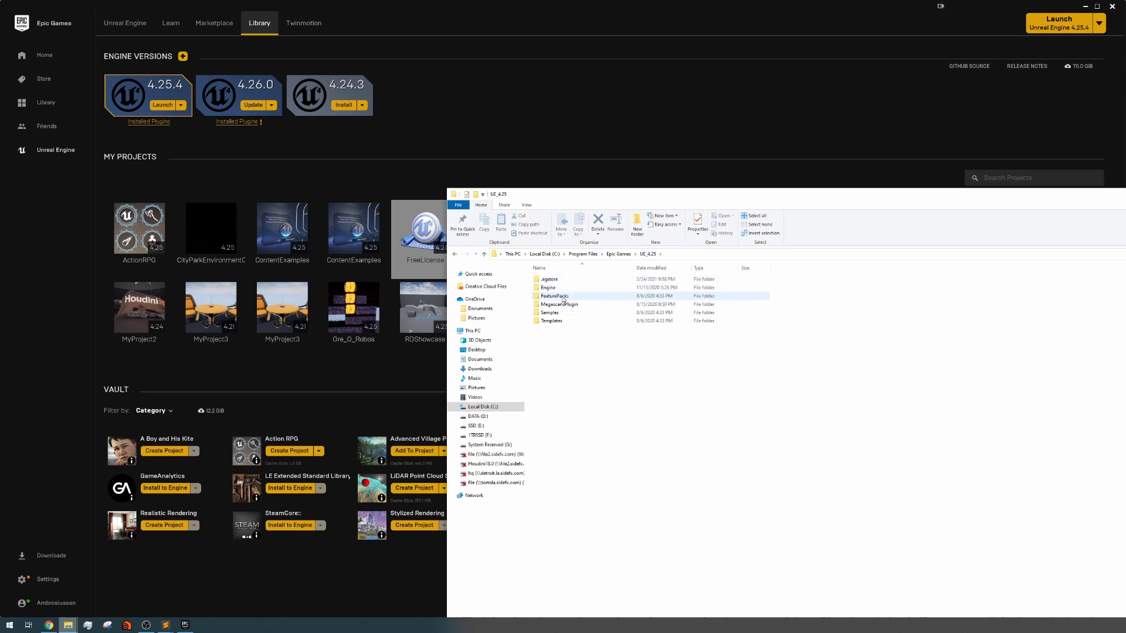
double_click(563, 288)
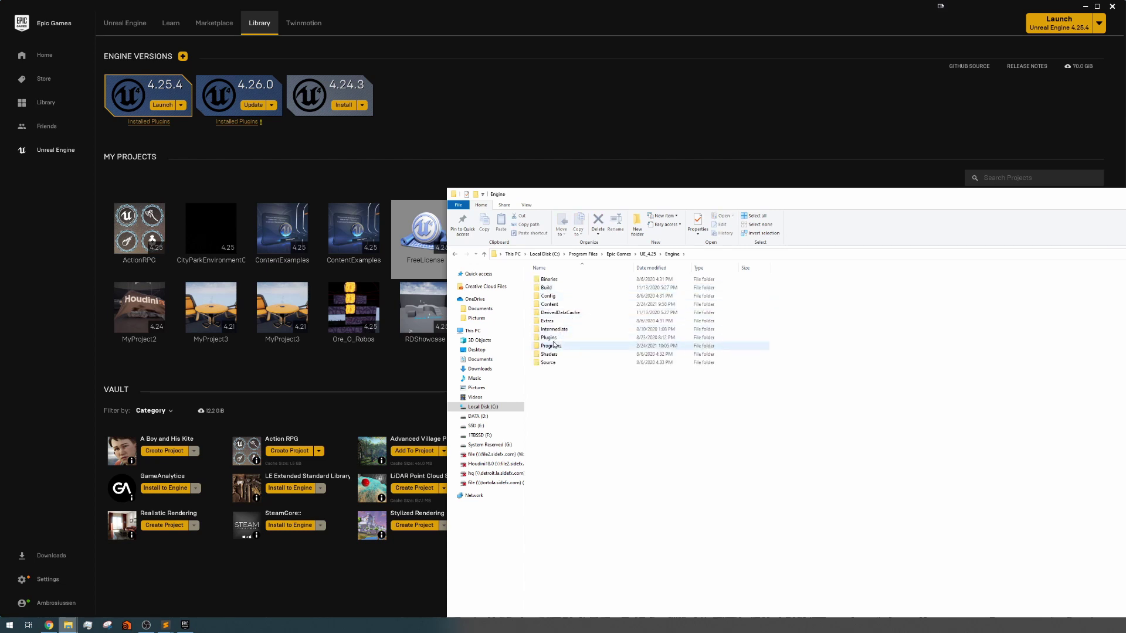
double_click(572, 338)
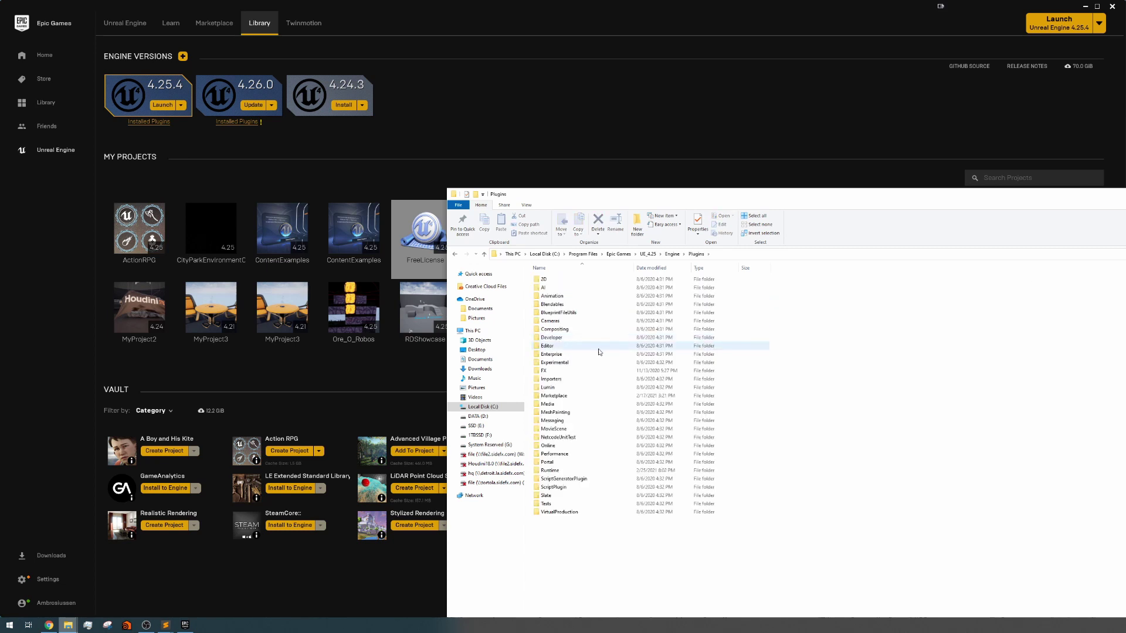
double_click(571, 469)
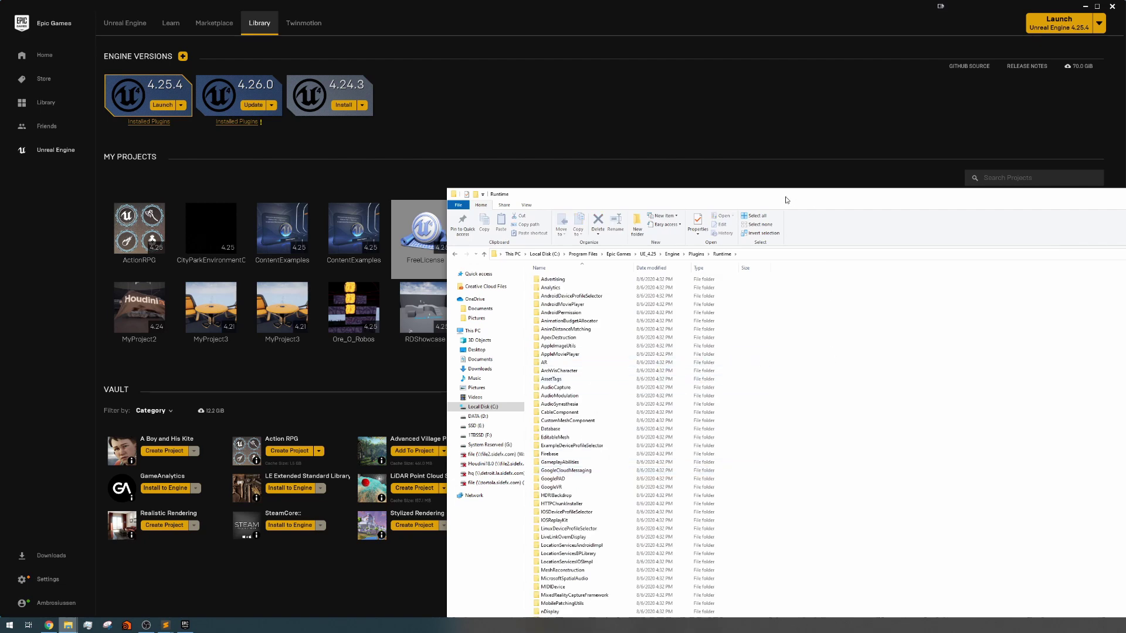
left_click_drag(817, 190, 821, 87)
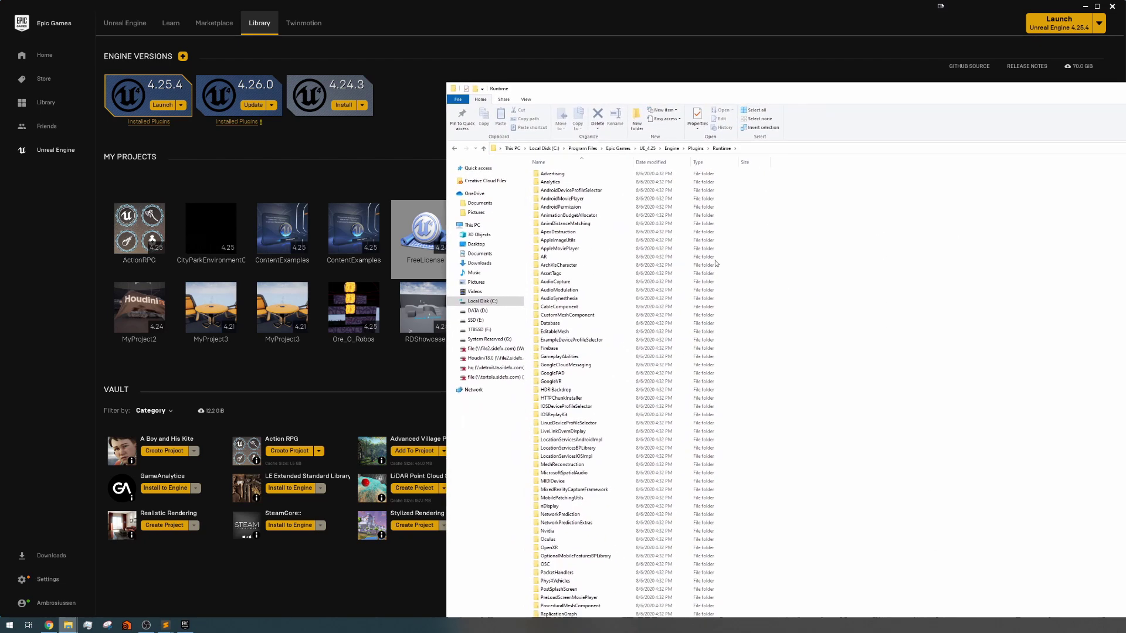
key("alt+Tab")
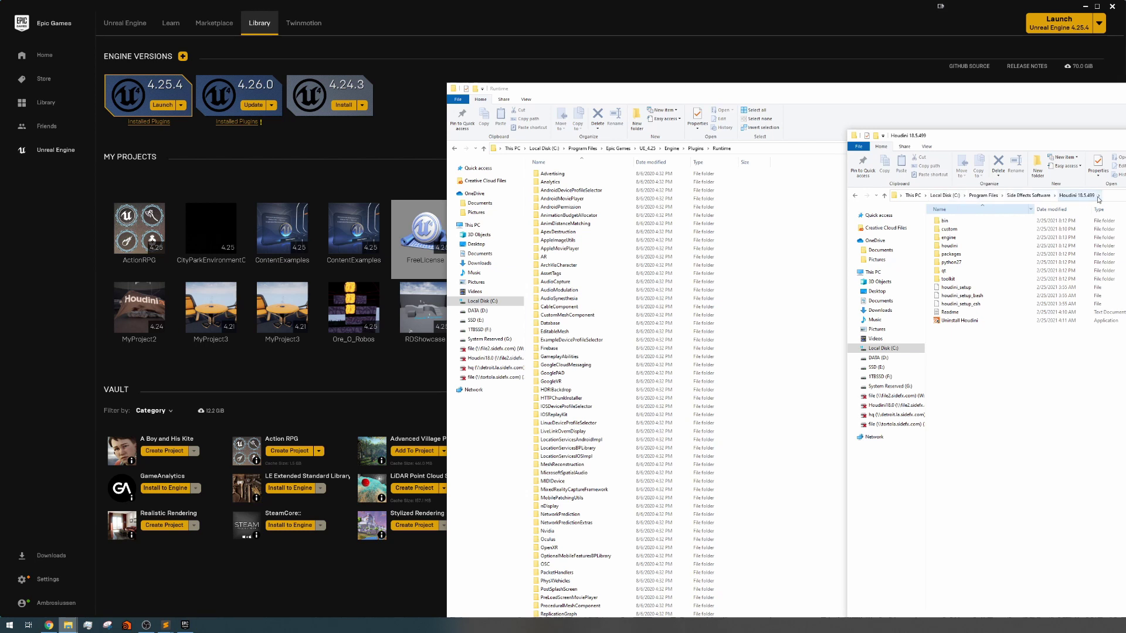
- Move HoudiniEngine from Houdini's engine\unreal\4.25-v2 into the UE_4.25 Runtime folder with admin permission
double_click(948, 237)
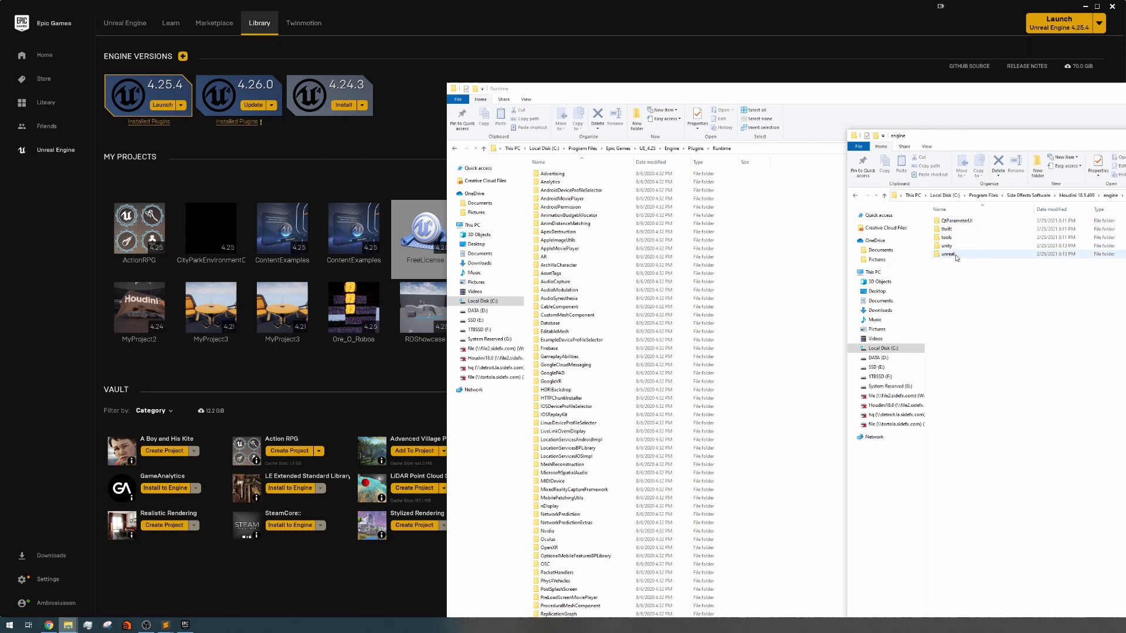
mouse_move(957, 258)
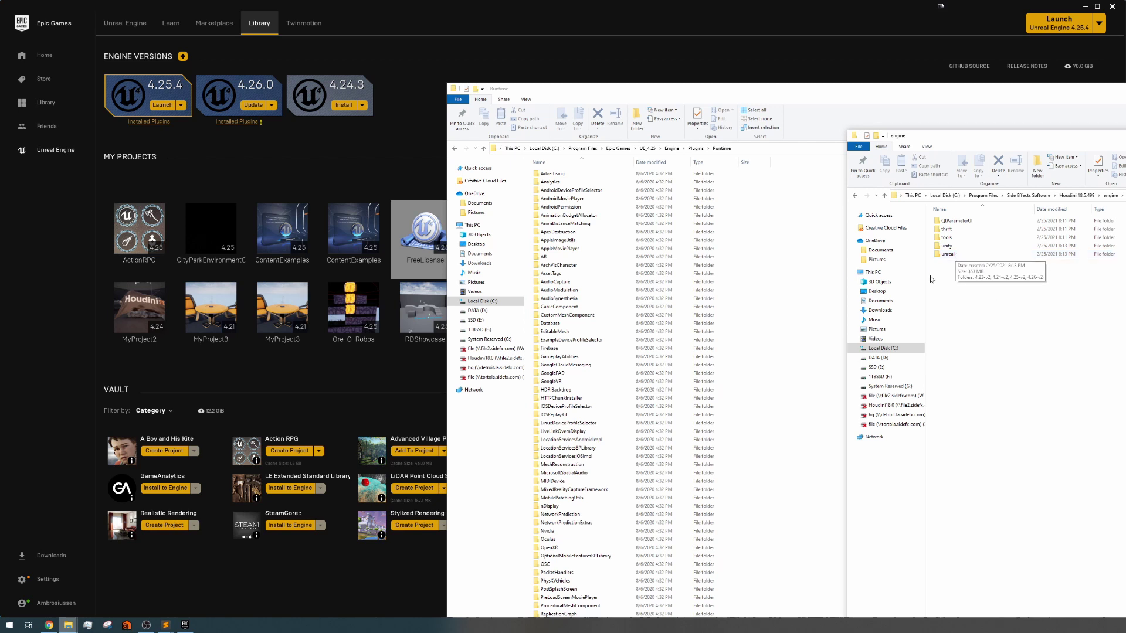
double_click(956, 256)
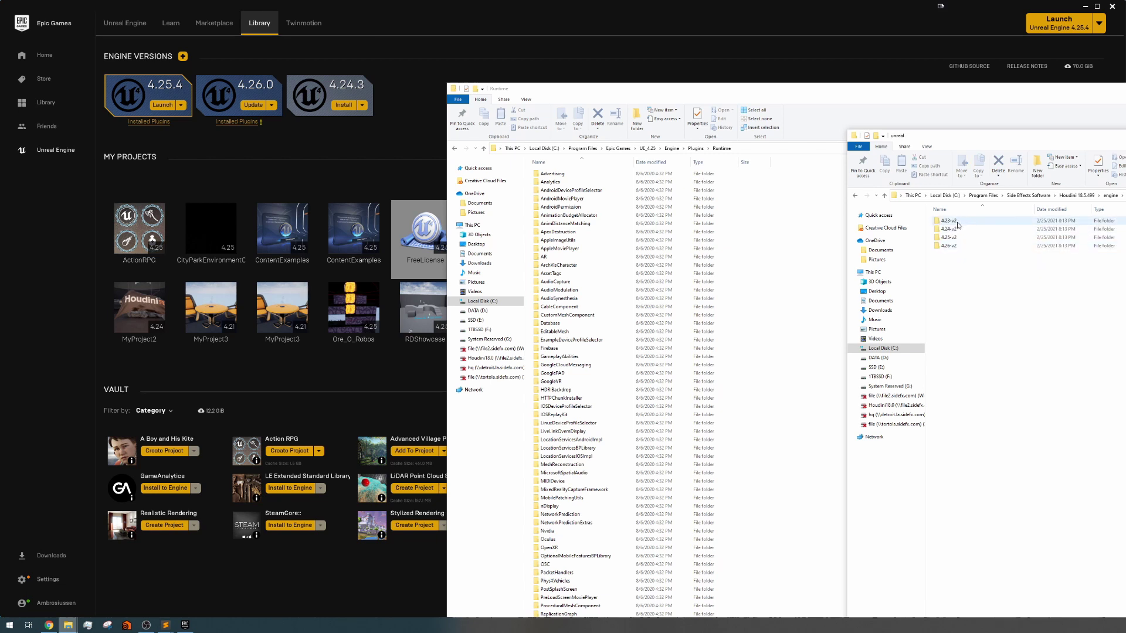
left_click(957, 222)
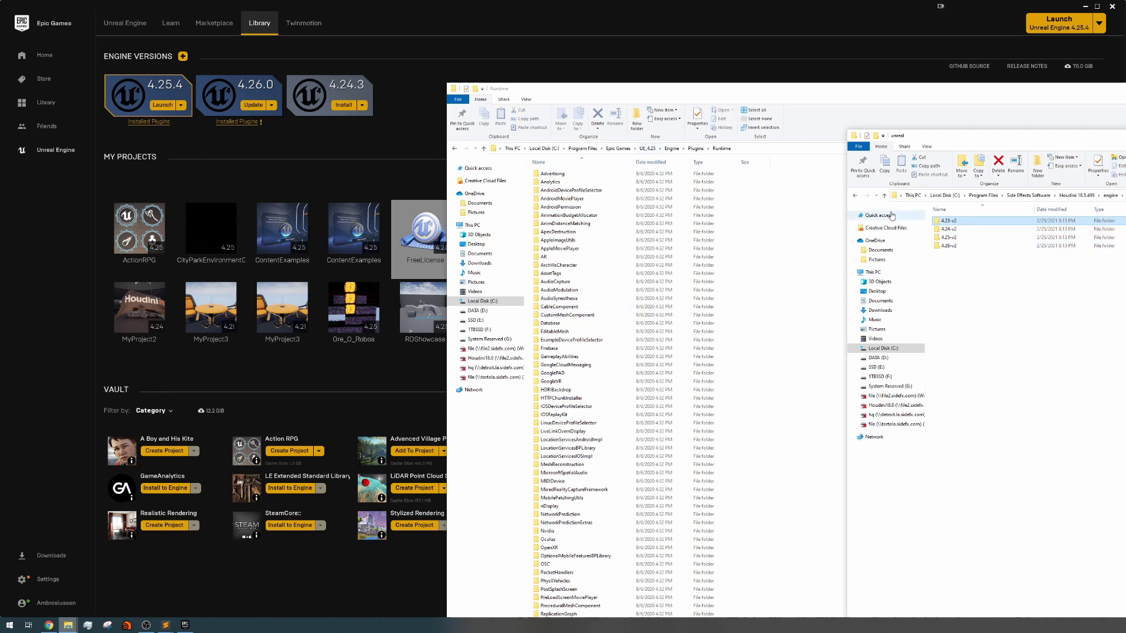
left_click(963, 241)
double_click(962, 241)
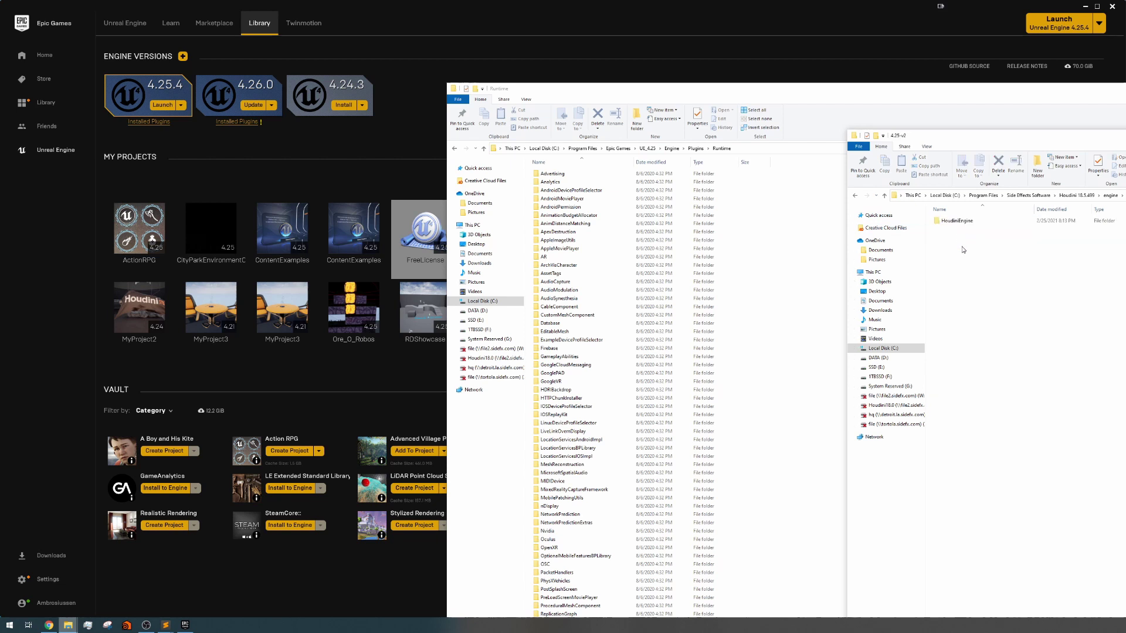
left_click_drag(956, 221, 815, 298)
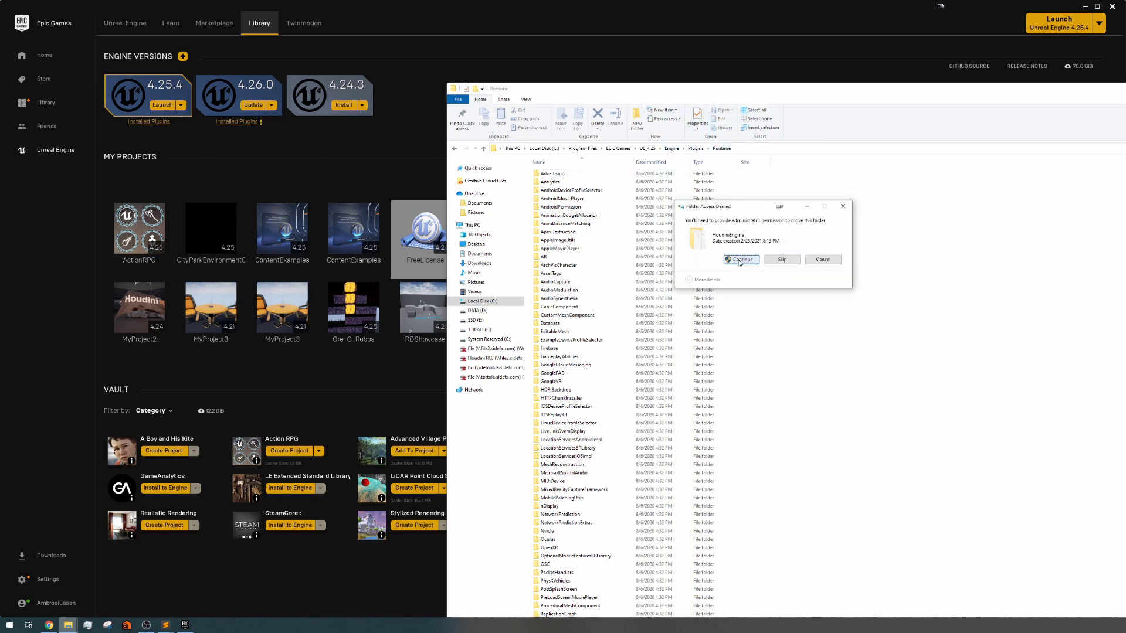
left_click(742, 260)
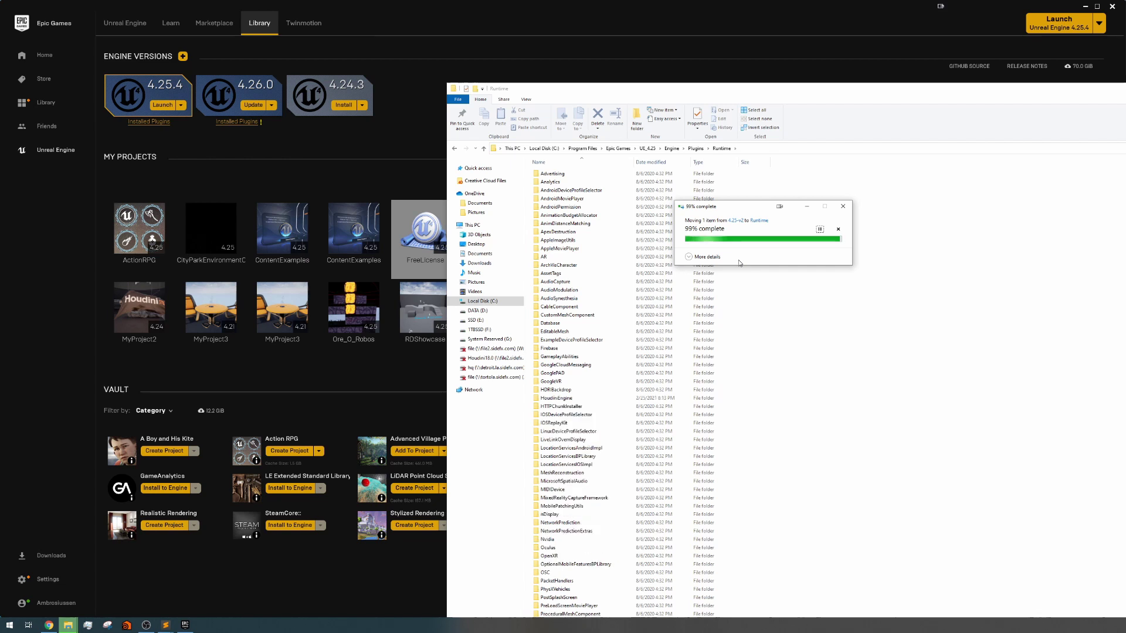
- Open the FreeLicense project from the launcher in the Unreal editor
left_click(427, 301)
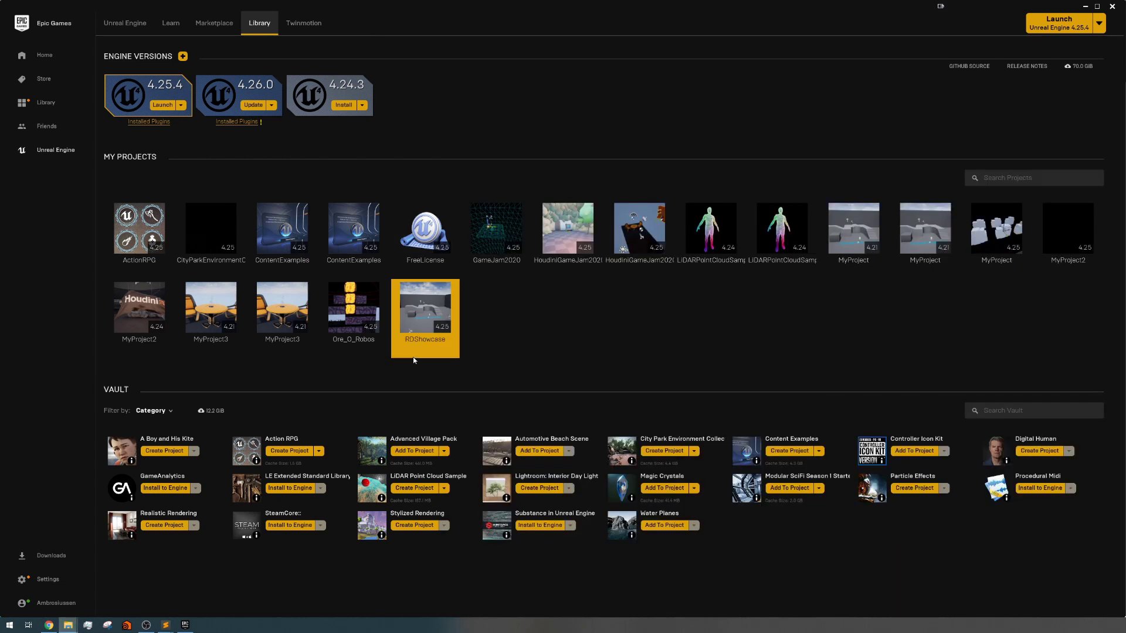
double_click(437, 239)
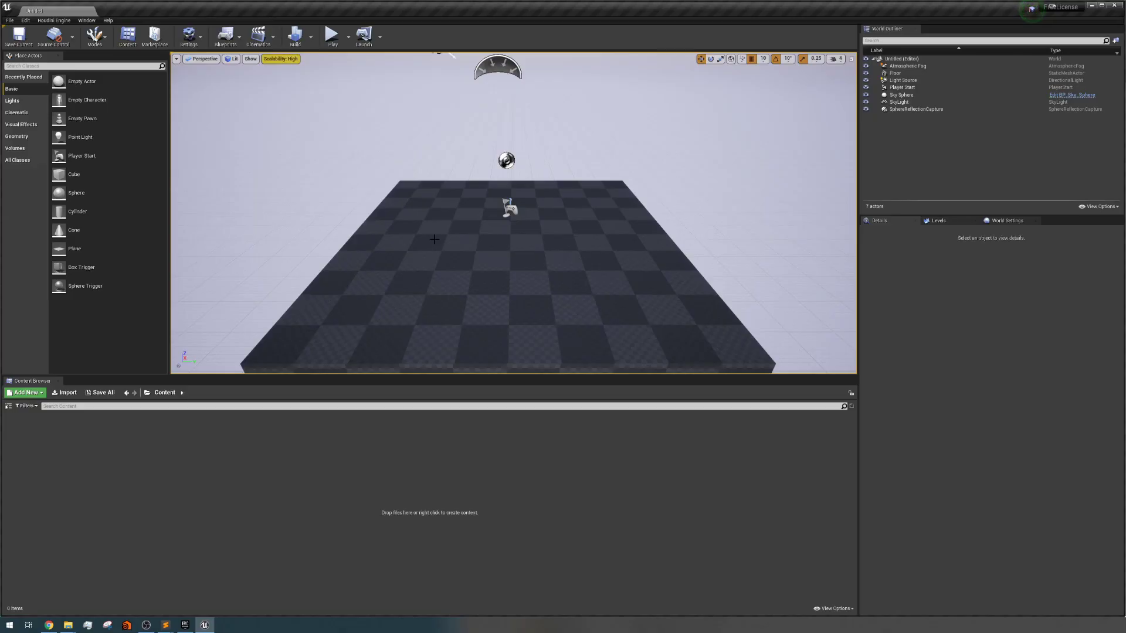
left_click_drag(530, 221, 530, 258)
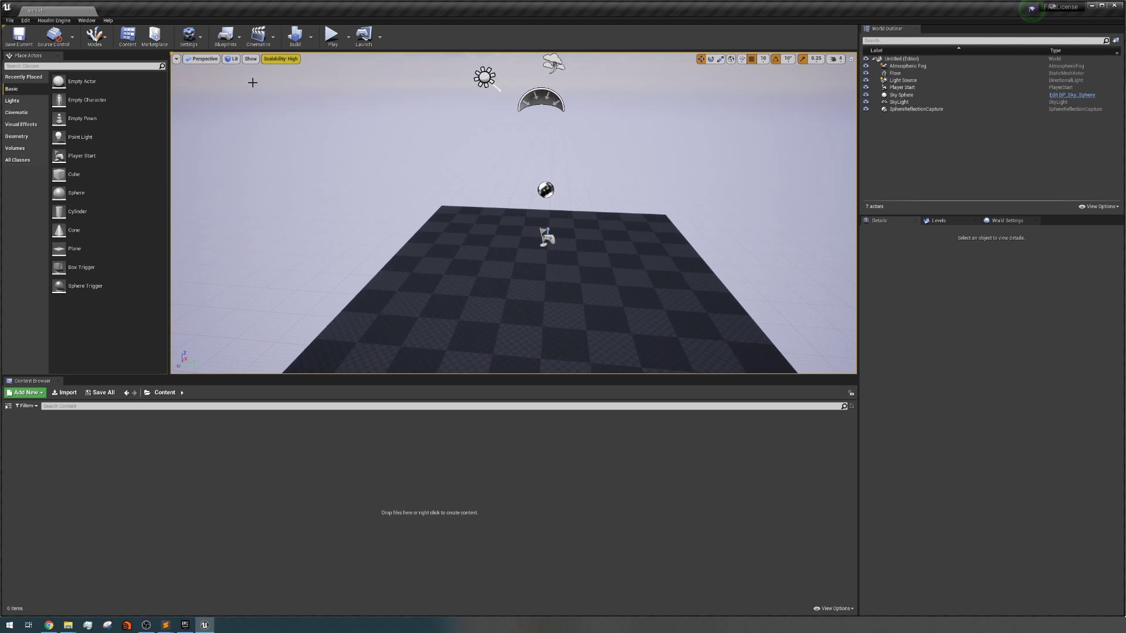
- Confirm in Settings > Plugins that Houdini Engine v2 is enabled, then close the Plugins window
left_click(194, 38)
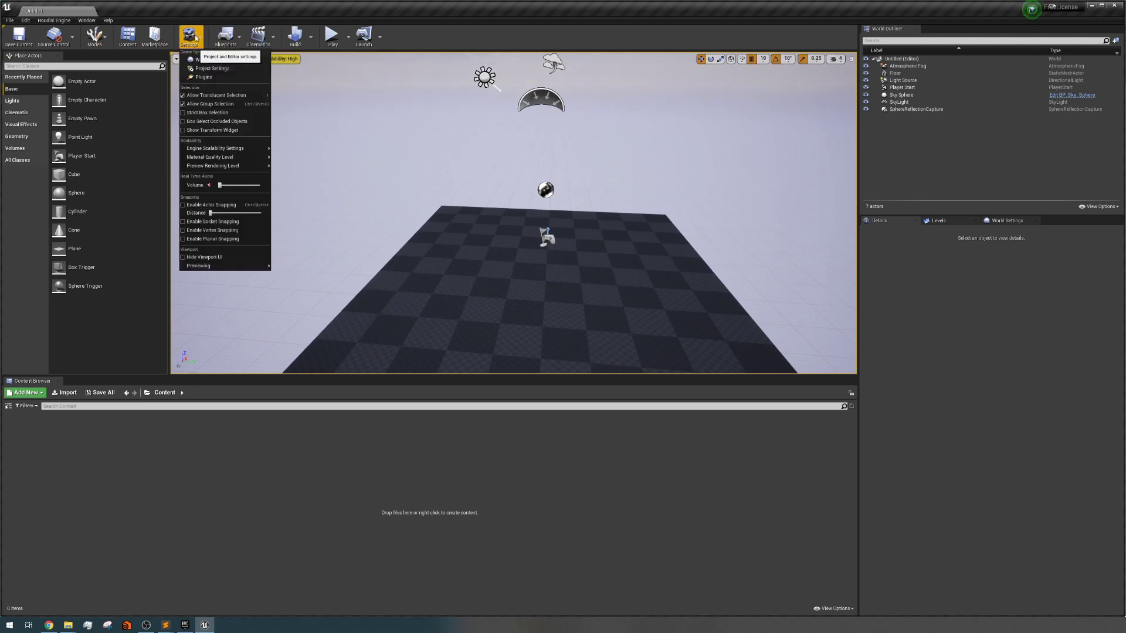
left_click(205, 77)
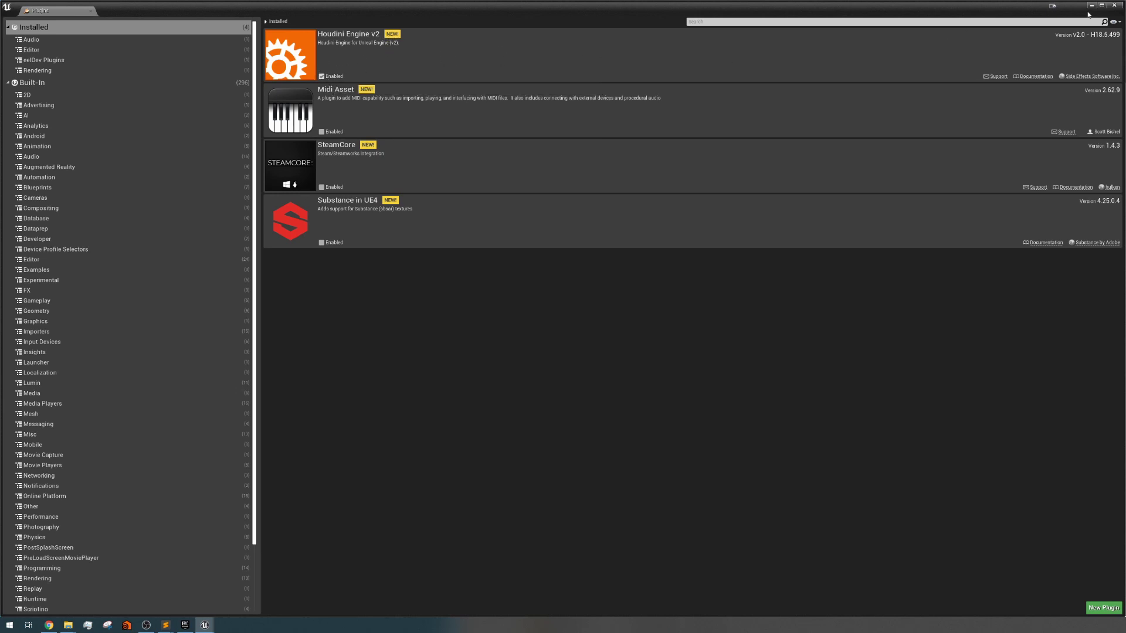
left_click(1114, 5)
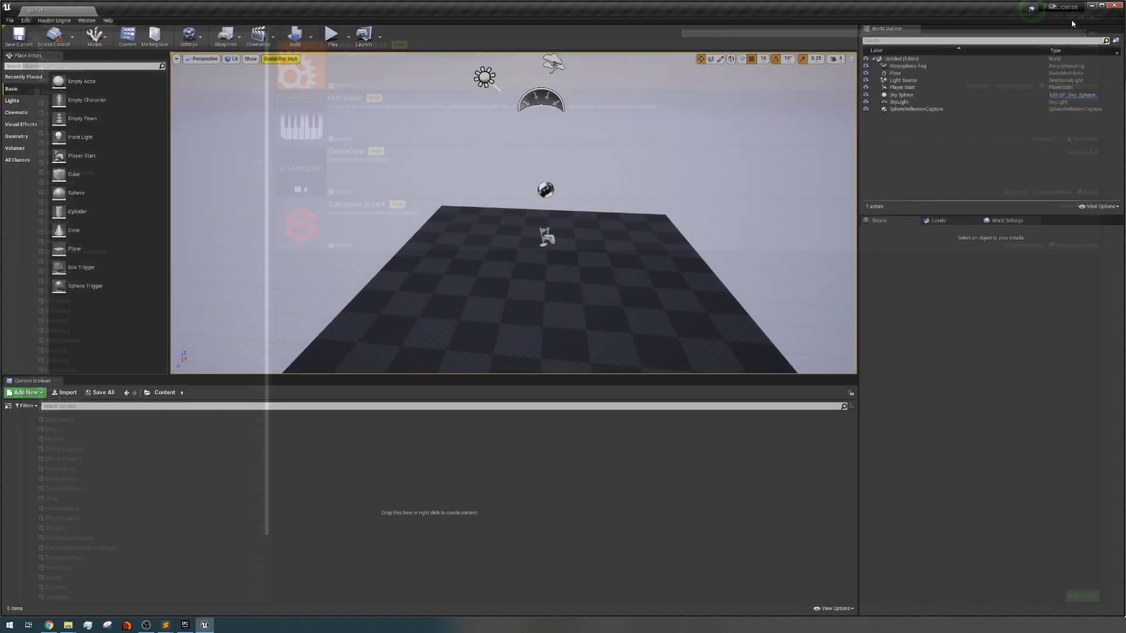
- Glance at the Houdini Engine menu, dismiss it, and bring up the Windows Start menu
left_click(58, 21)
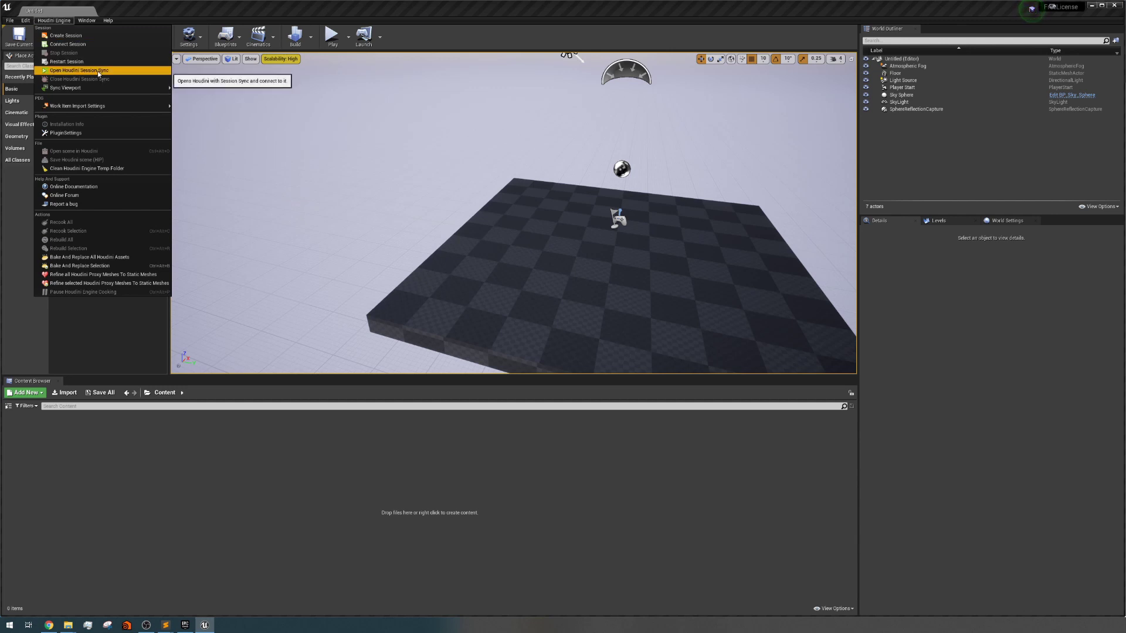
mouse_move(88, 87)
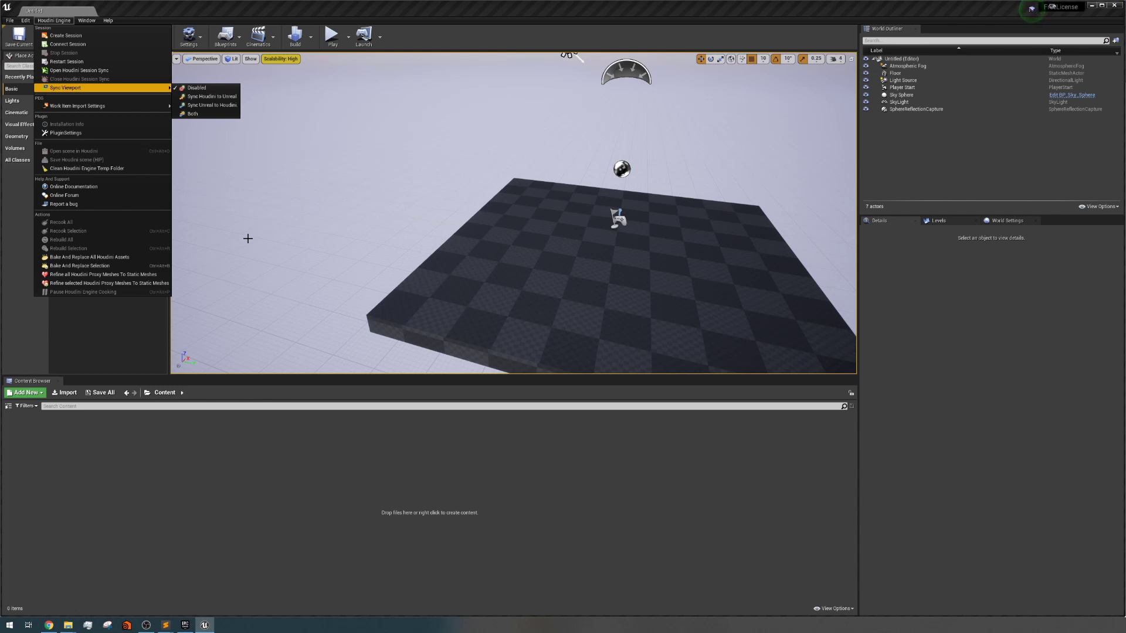
left_click(269, 239)
left_click(9, 625)
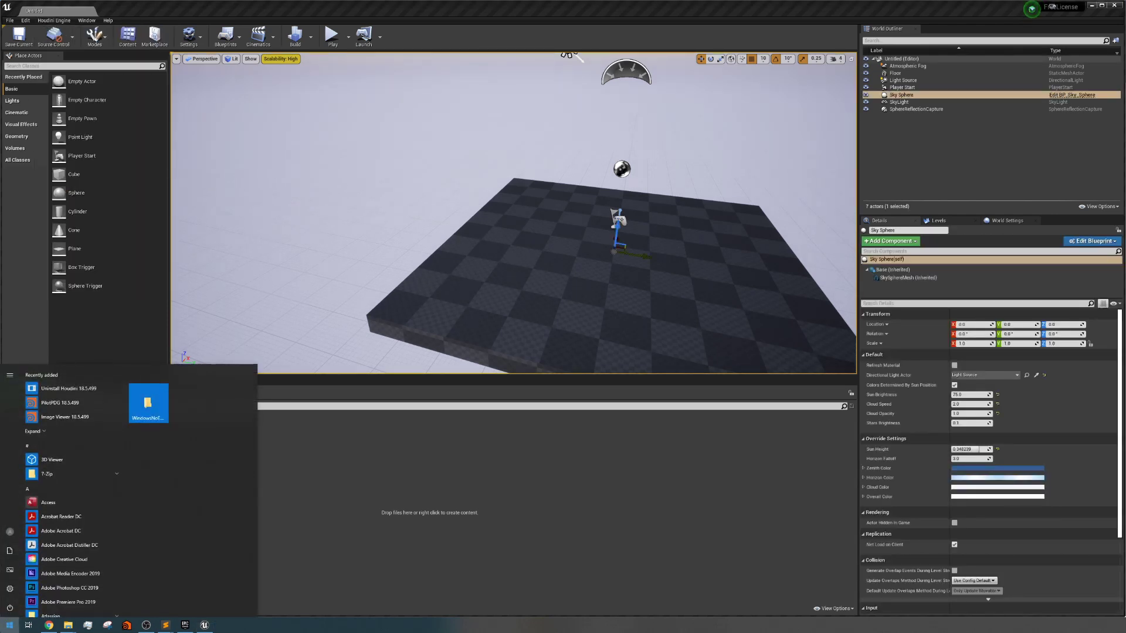
- Launch Houdini License Administrator 18.5 from the Start search and dismiss the Sqlite error
type("licensin")
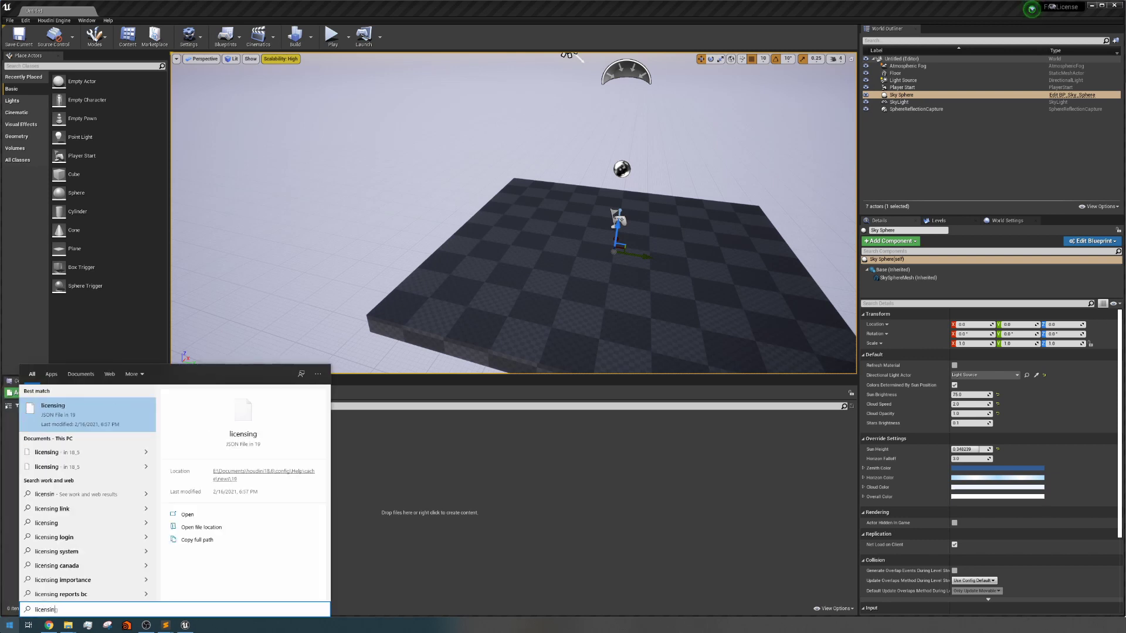
key("BackSpace")
key("BackSpace")
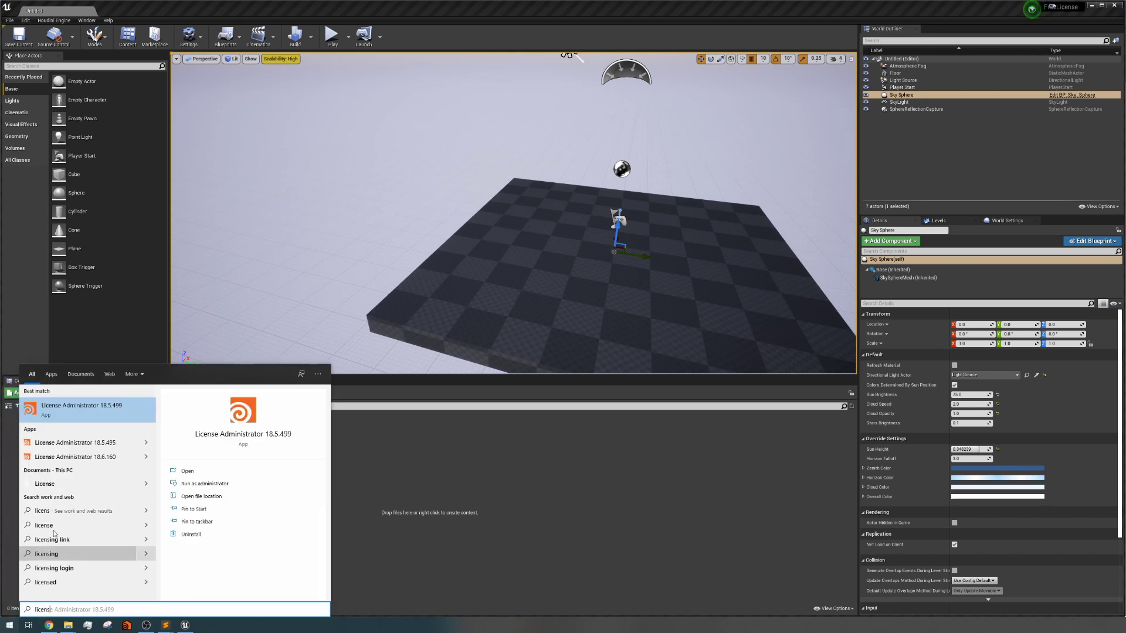
left_click(83, 406)
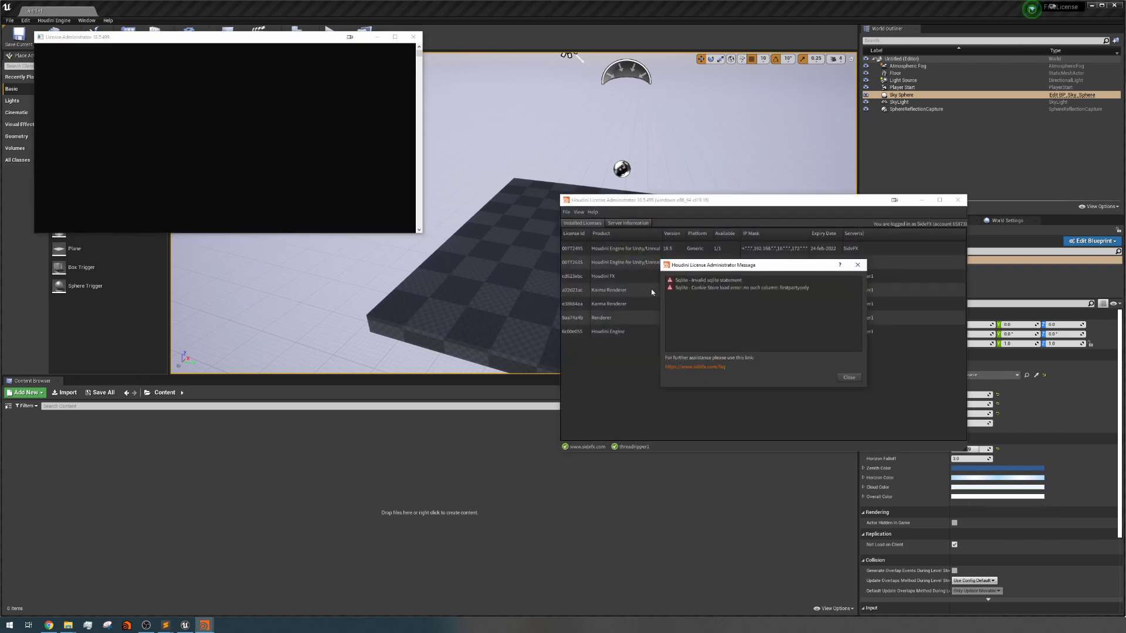
left_click(848, 379)
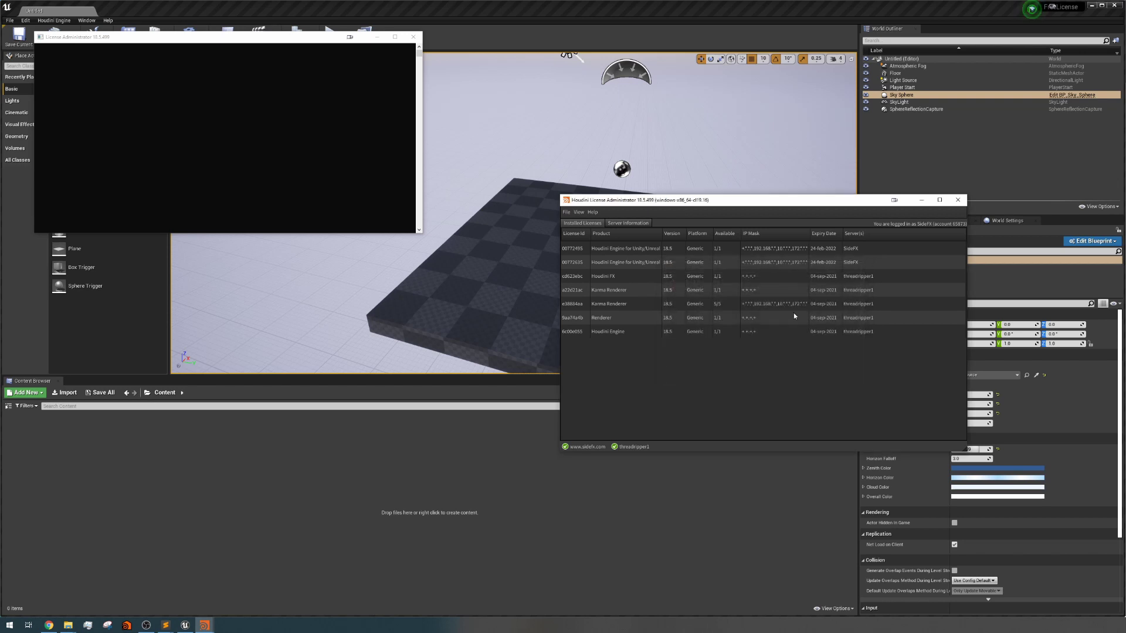
- Install the two Houdini Engine for Unity/Unreal 18.5 licenses through File > Install Licenses
left_click(567, 213)
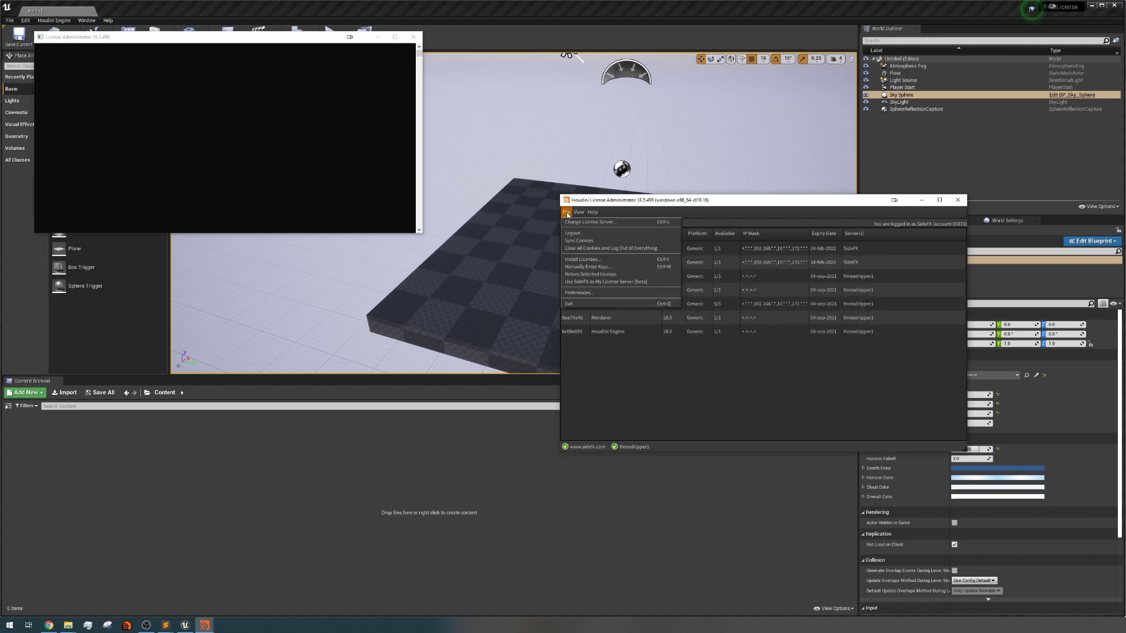
left_click(588, 259)
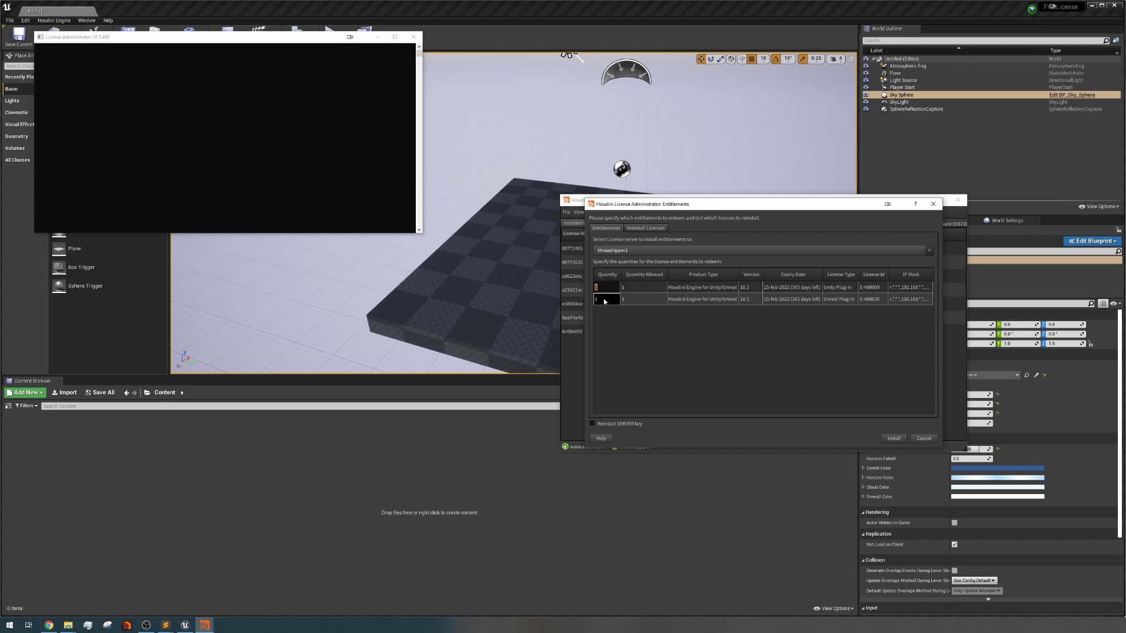
left_click(884, 437)
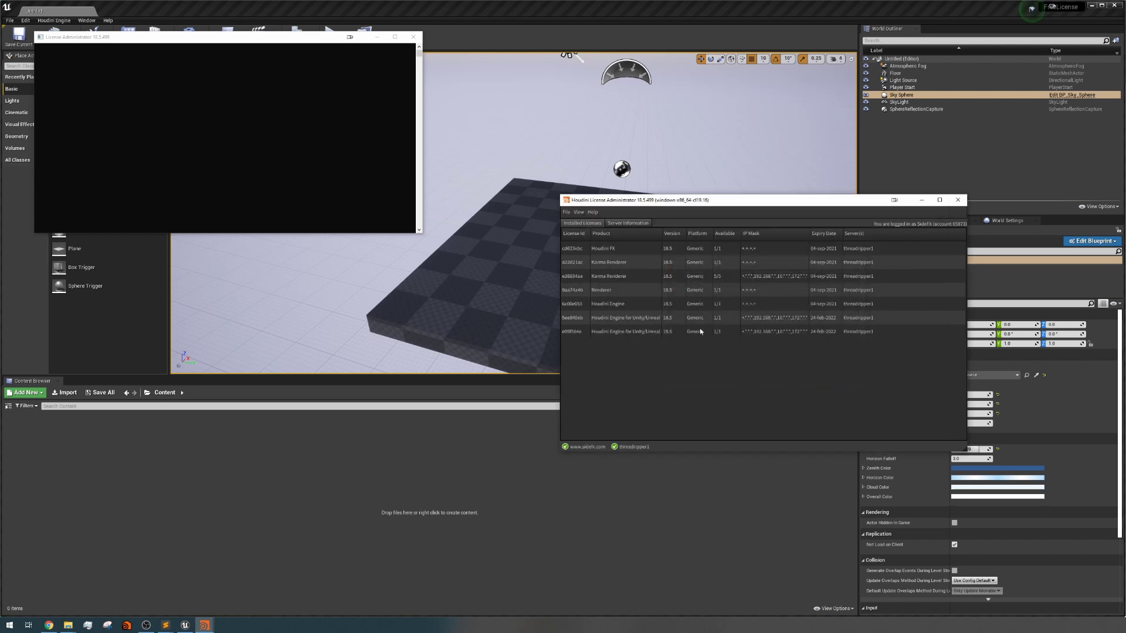
- Check the seven installed 18.5 licenses, from Houdini FX and Karma Renderer to Houdini Engine for Unity/Unreal
left_click(627, 319)
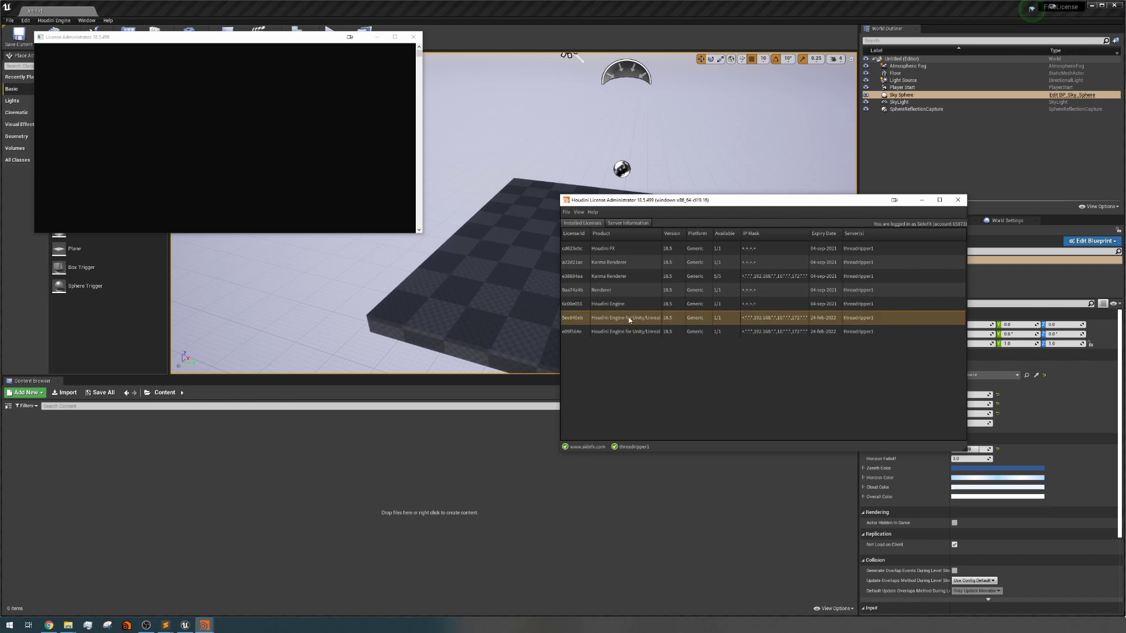
left_click_drag(670, 328, 618, 258)
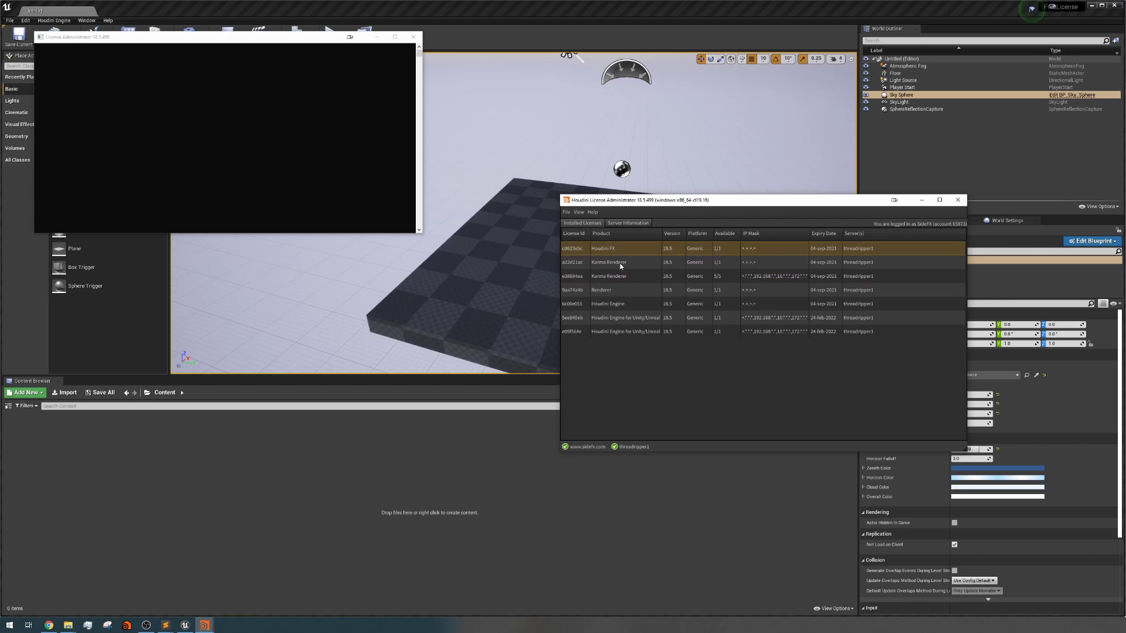
key("Down")
key("Down")
key("Down")
key("Down")
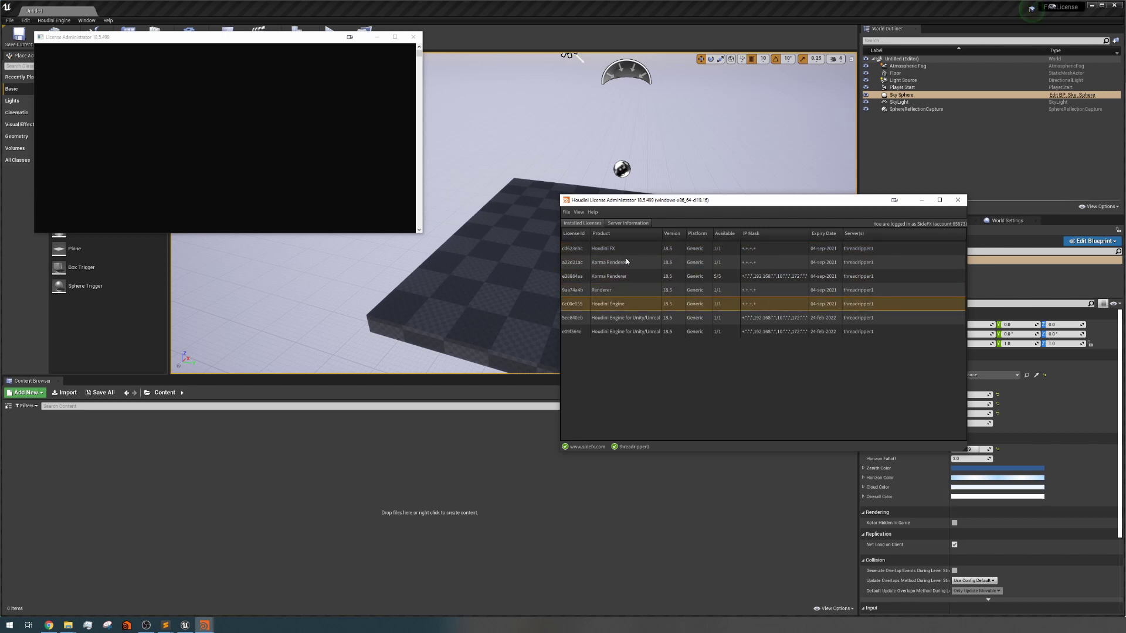
left_click(626, 262)
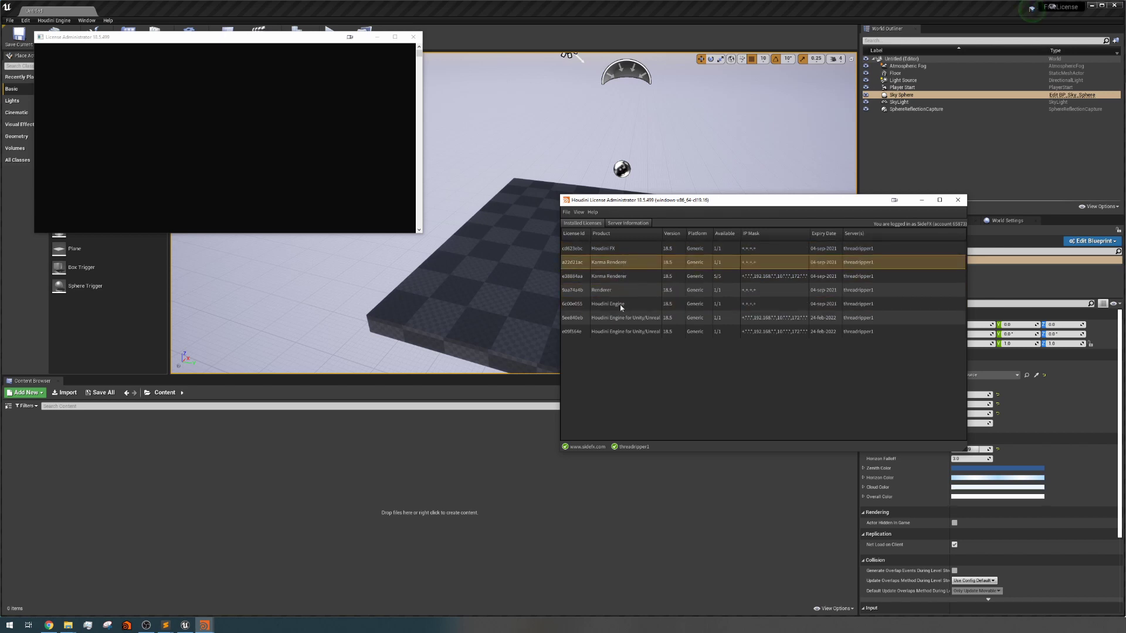
left_click(616, 319)
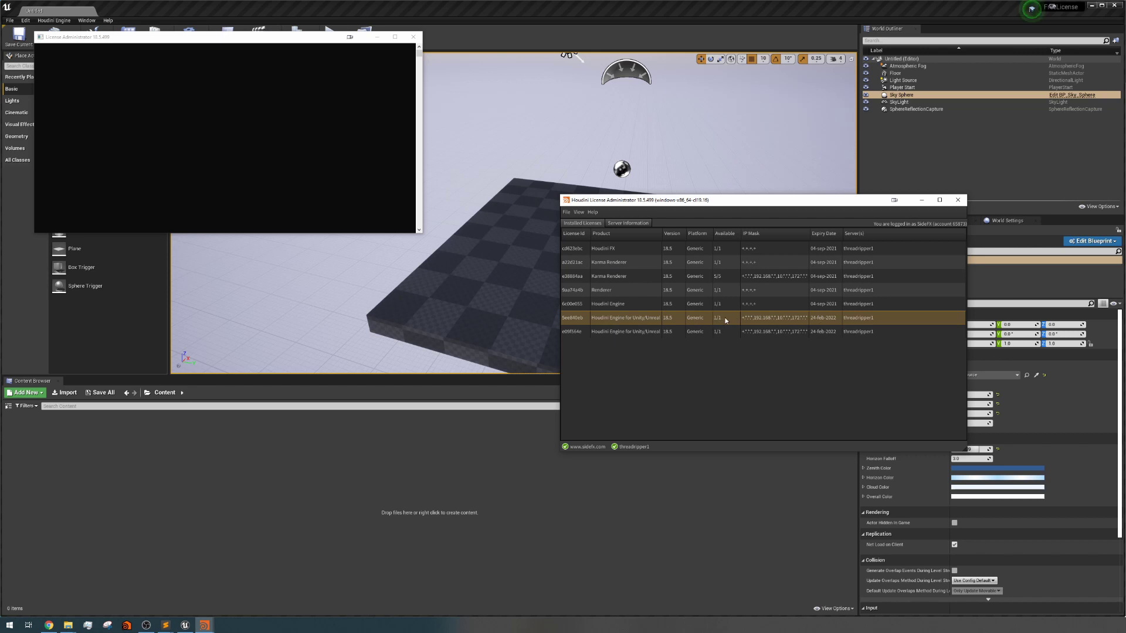
- Close the License Administrator and create a new Houdini Engine session in the Unreal editor
left_click(921, 200)
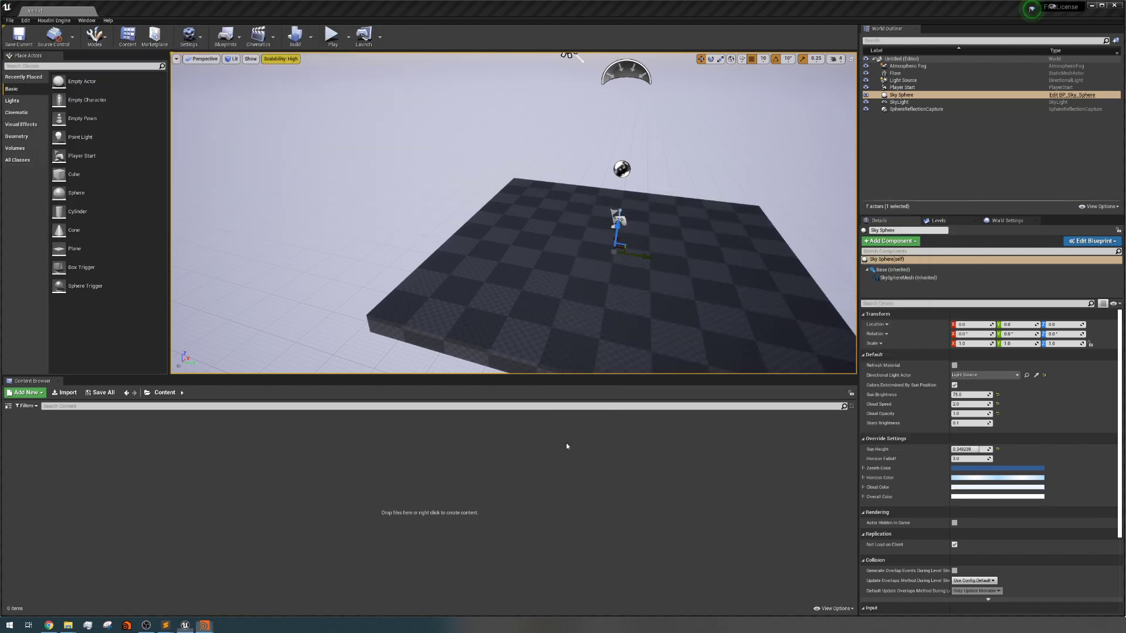
left_click(53, 20)
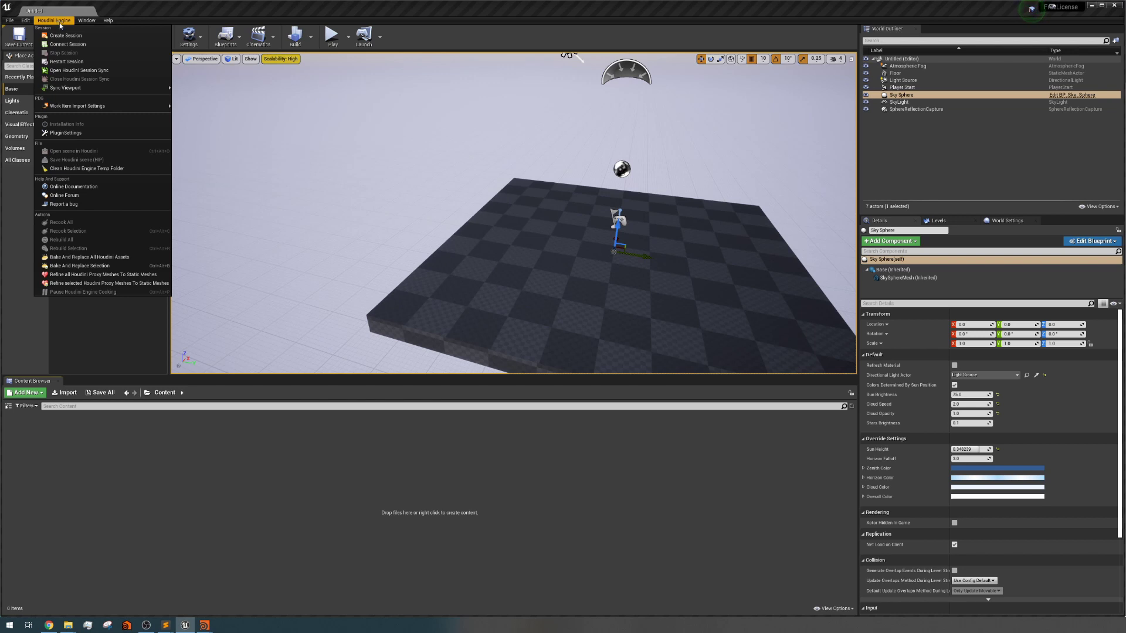
left_click(96, 36)
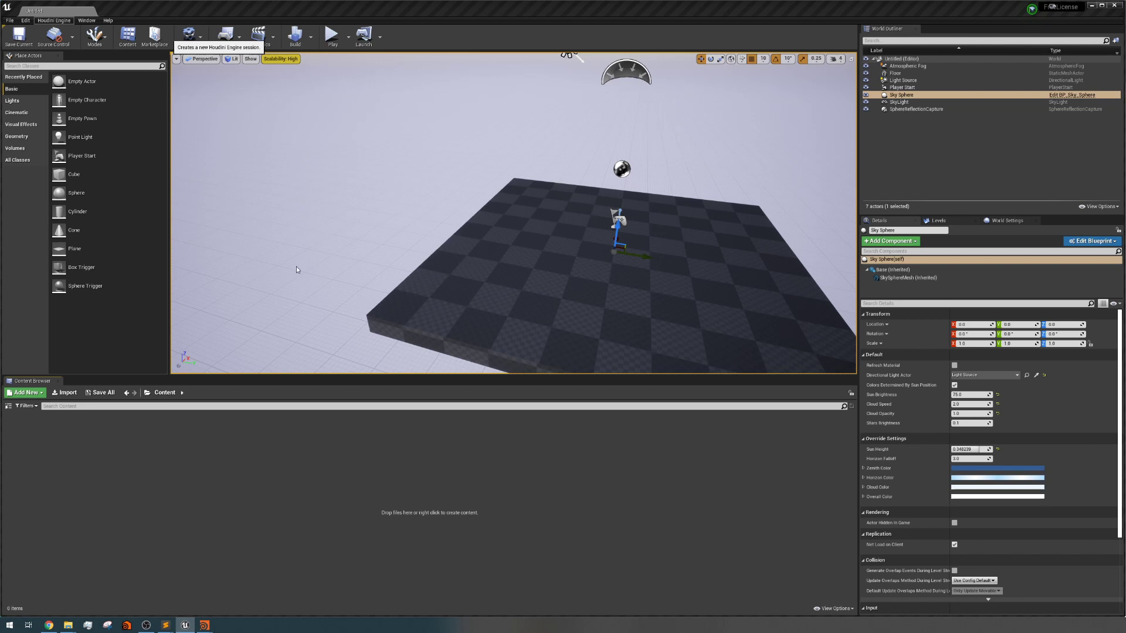
right_click_drag(415, 240, 387, 258)
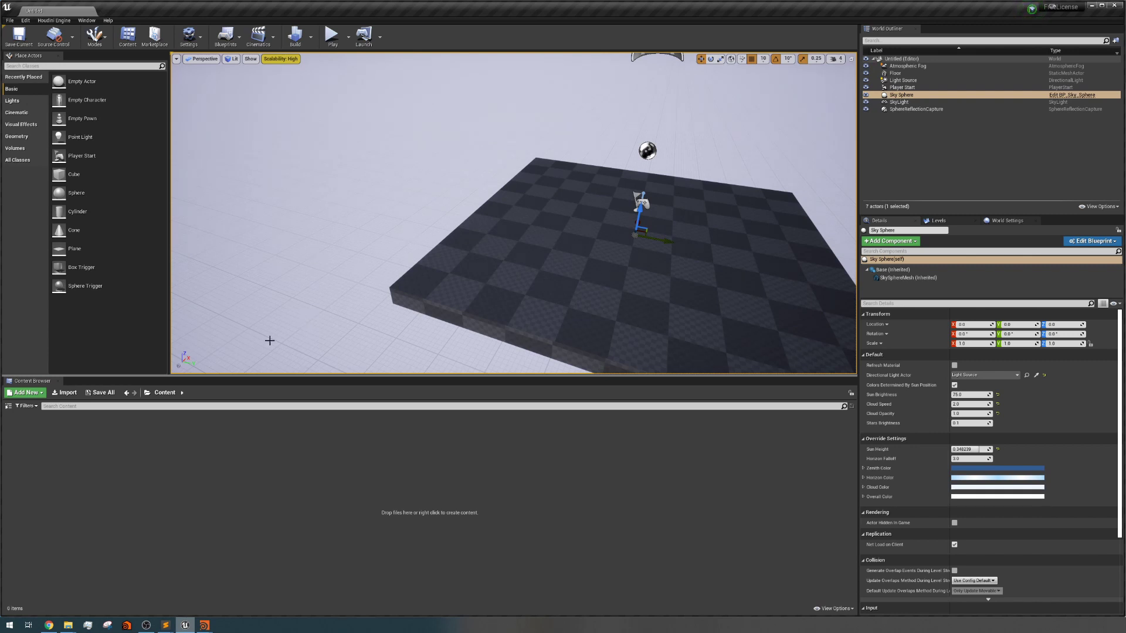
- In Chrome, go to the SideFX Content Library and browse its grid of downloadable assets
left_click(49, 626)
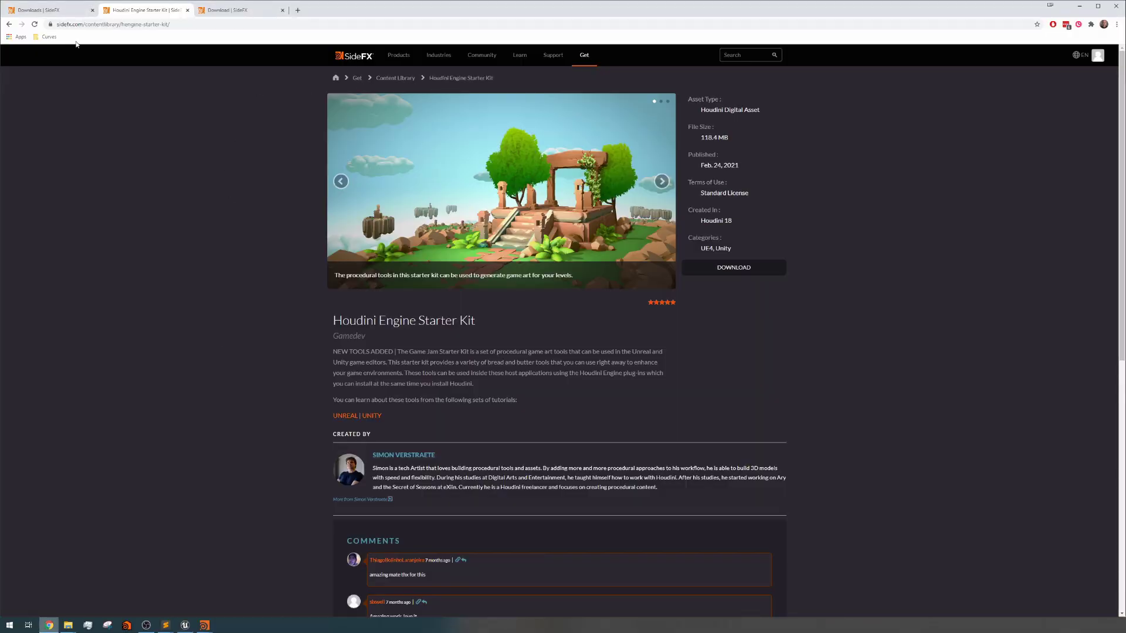
mouse_move(586, 56)
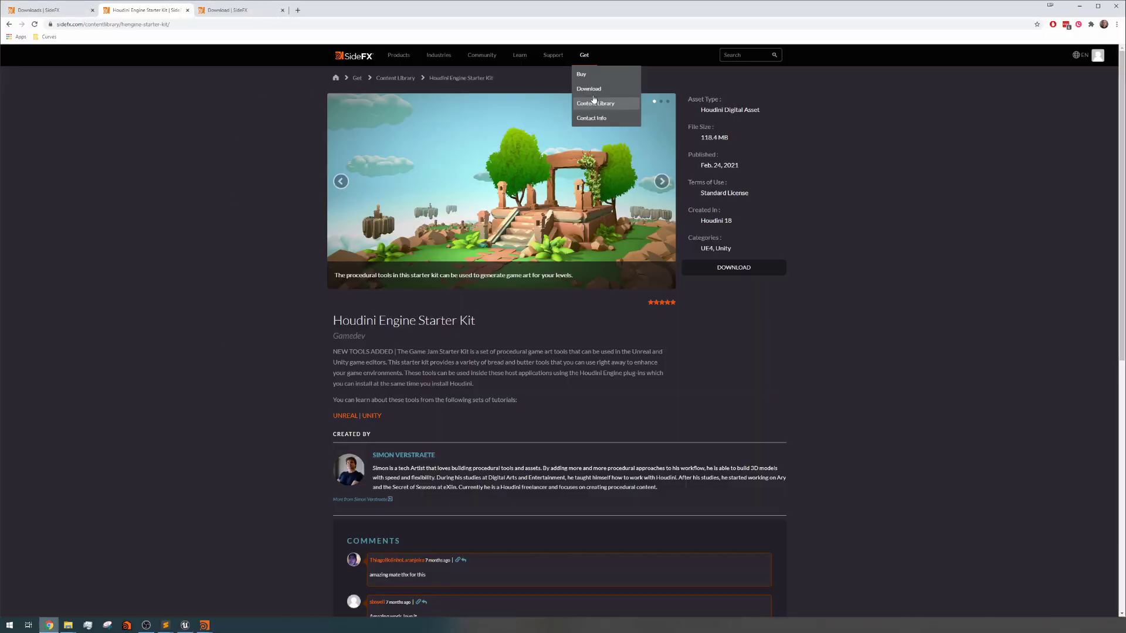
left_click(595, 103)
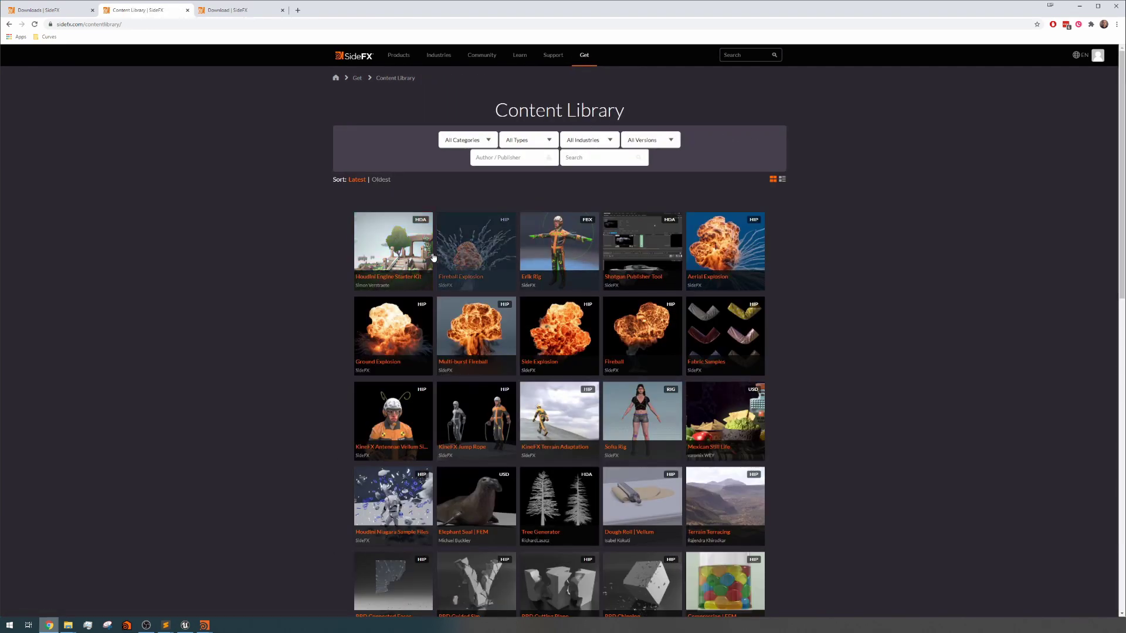
scroll(740, 350, "down", 5)
scroll(762, 366, "down", 4)
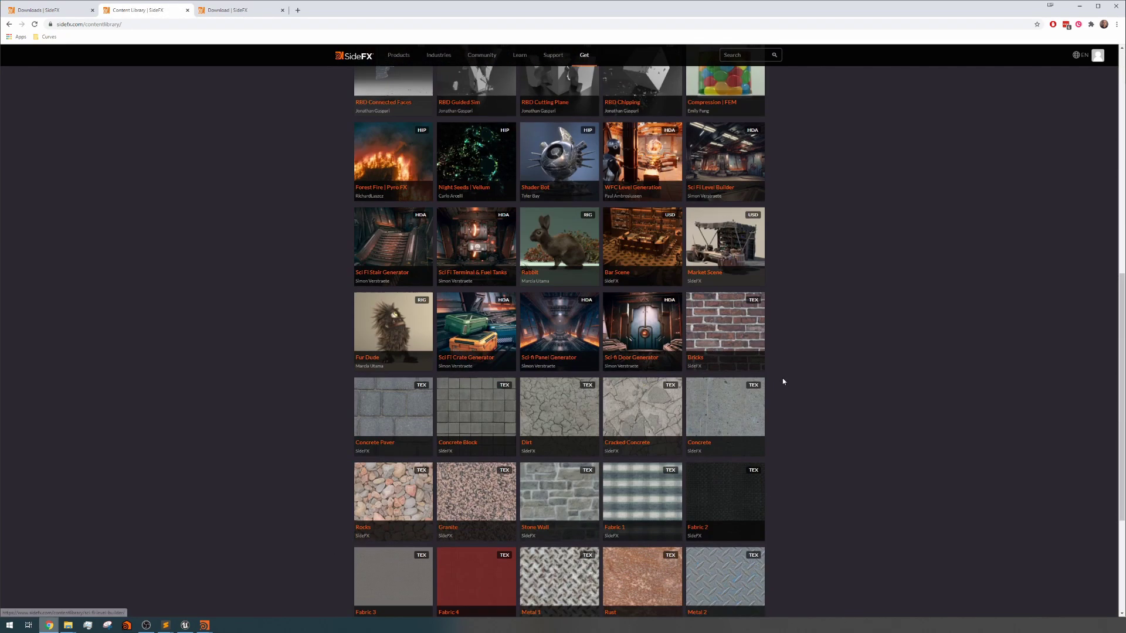
scroll(774, 375, "up", 3)
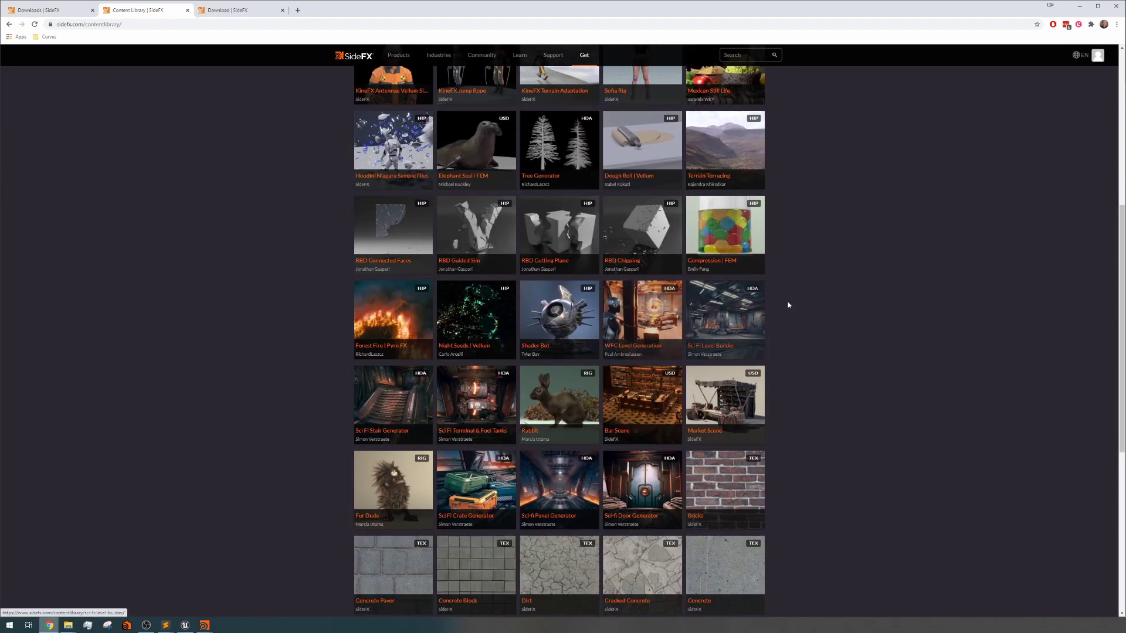
scroll(815, 436, "up", 2)
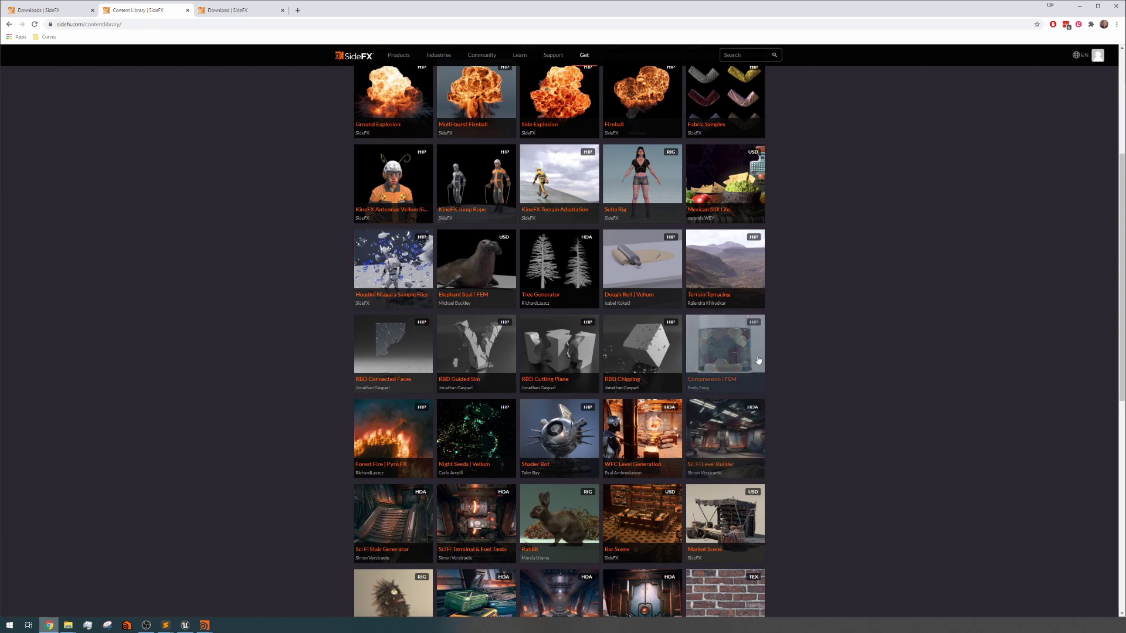
scroll(756, 352, "up", 2)
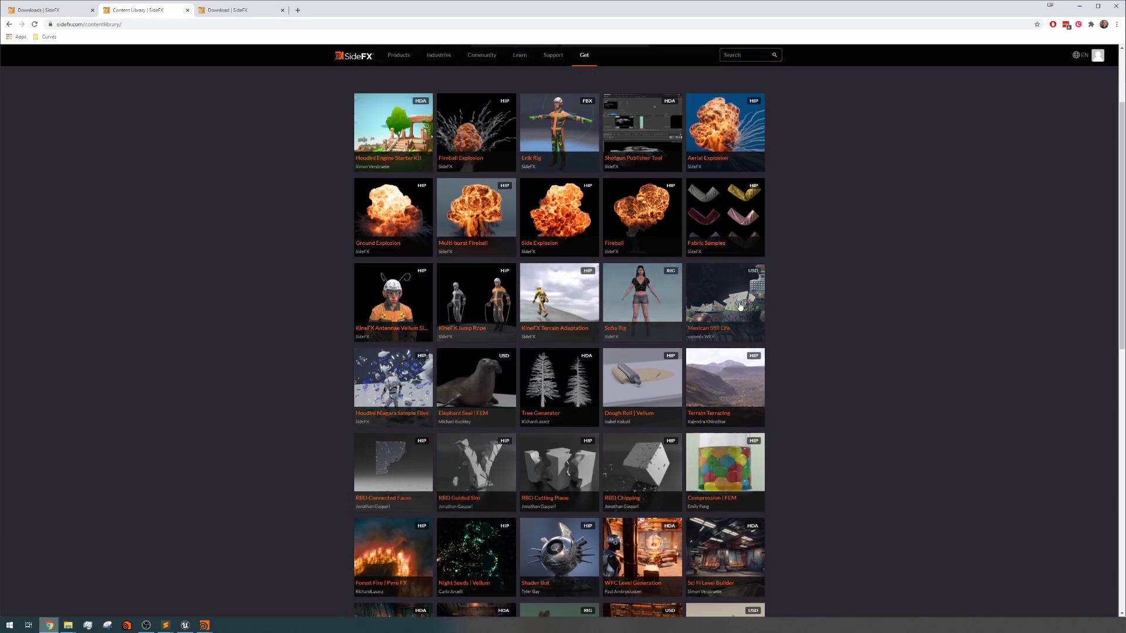
scroll(528, 264, "up", 2)
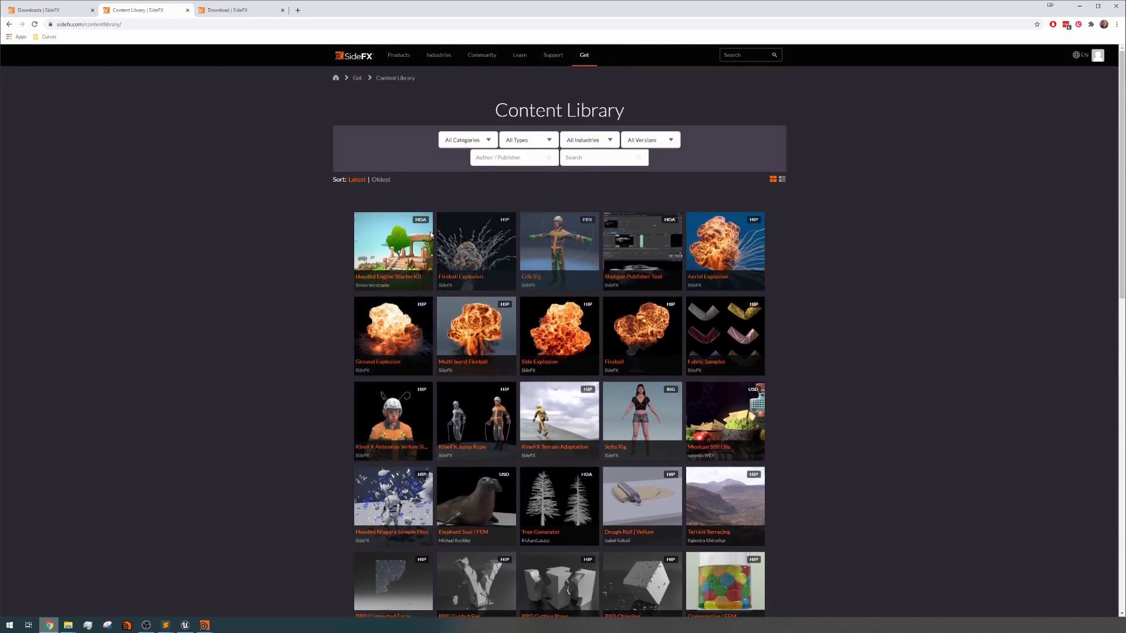
- Download the Houdini Engine Starter Kit from its page and select all its HDA files
left_click(383, 286)
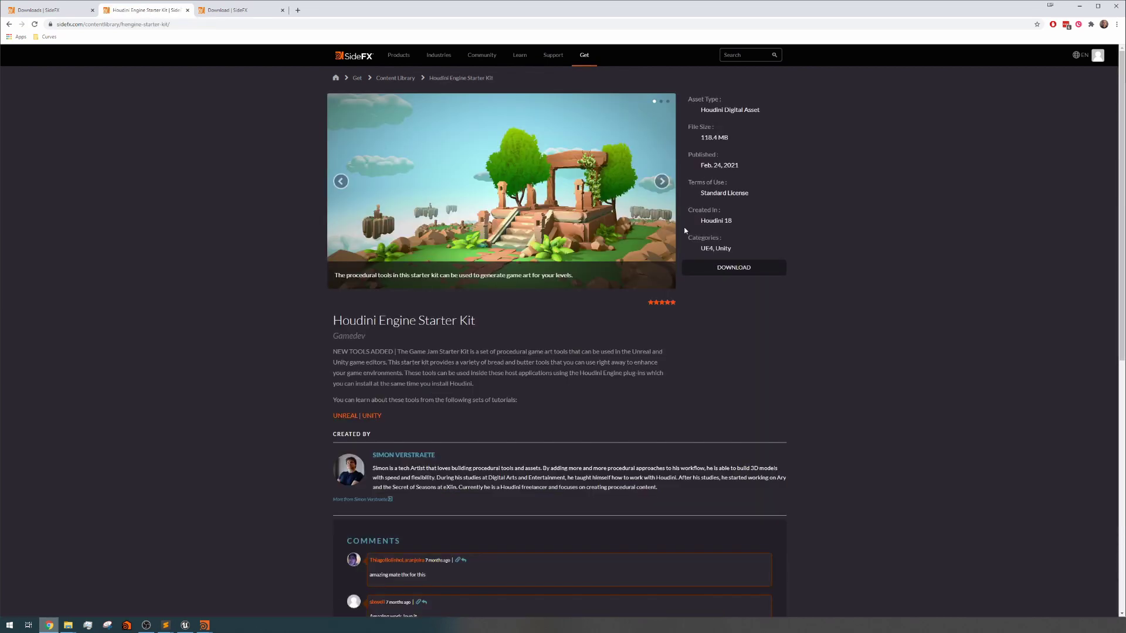
left_click(662, 182)
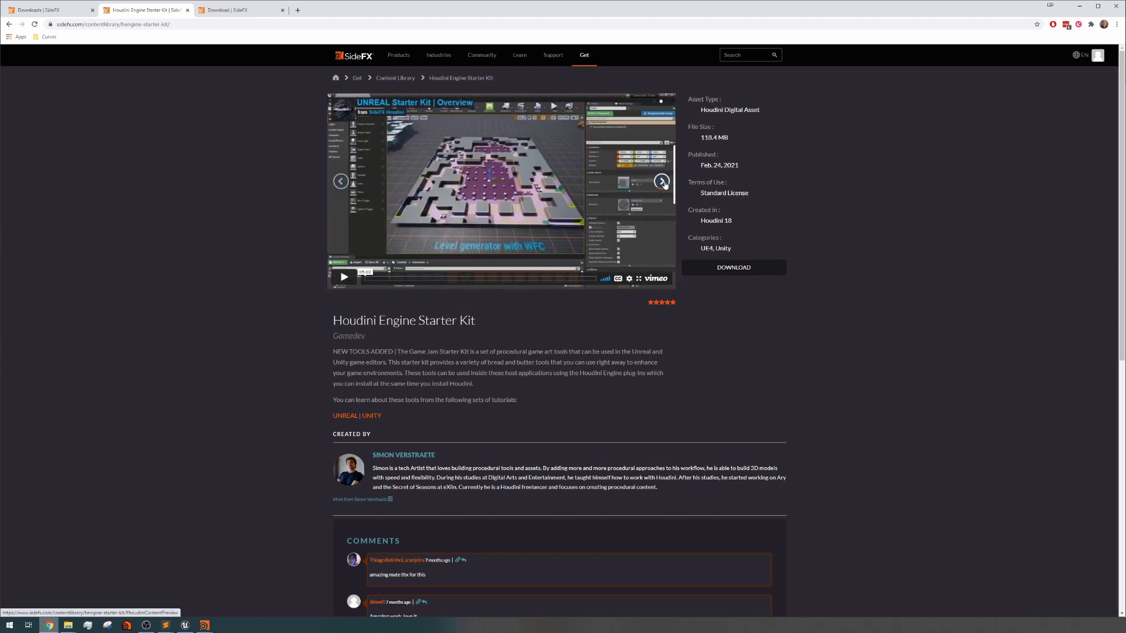
left_click(664, 184)
left_click(665, 183)
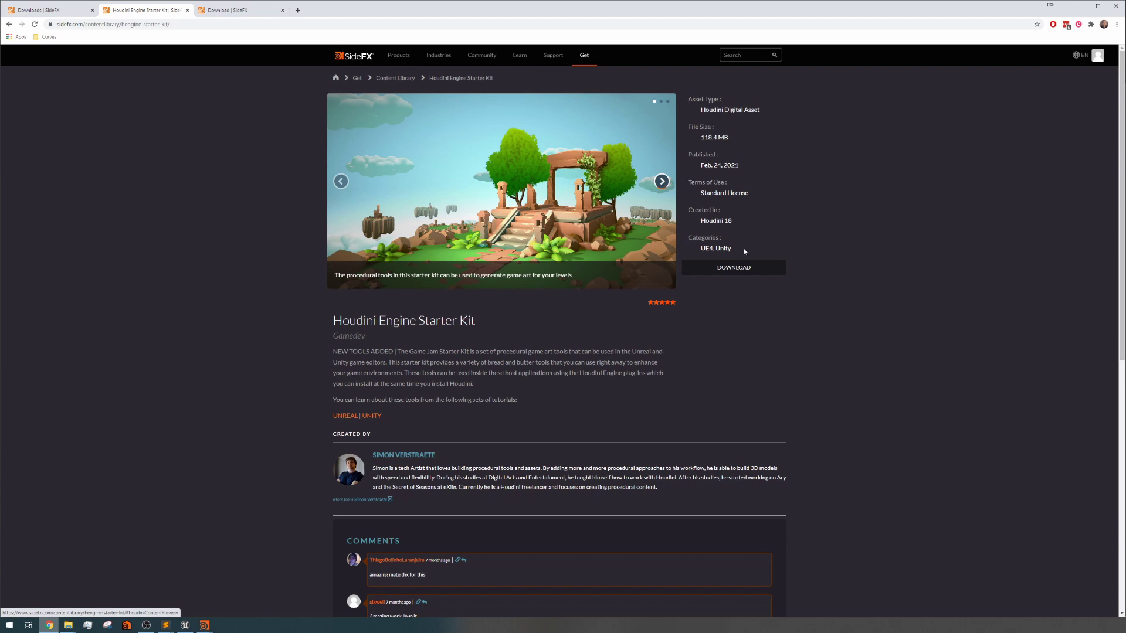
left_click(738, 271)
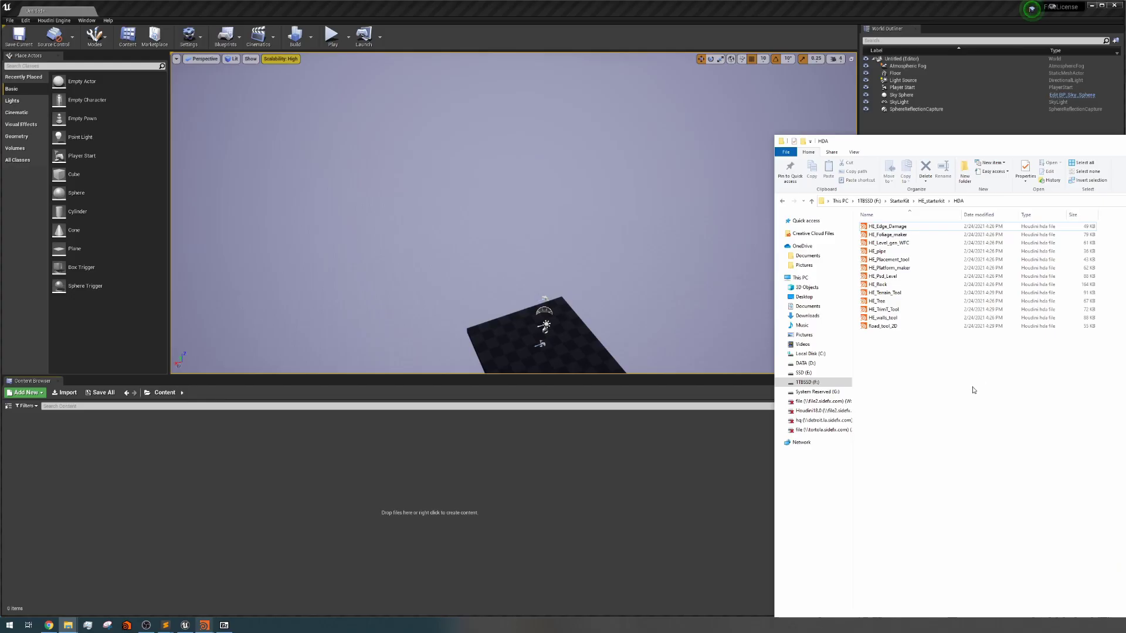
left_click_drag(973, 390, 461, 479)
- Import the Starter Kit HDAs and place HE_Platform_maker on the floor as a rocky island
left_click(477, 500)
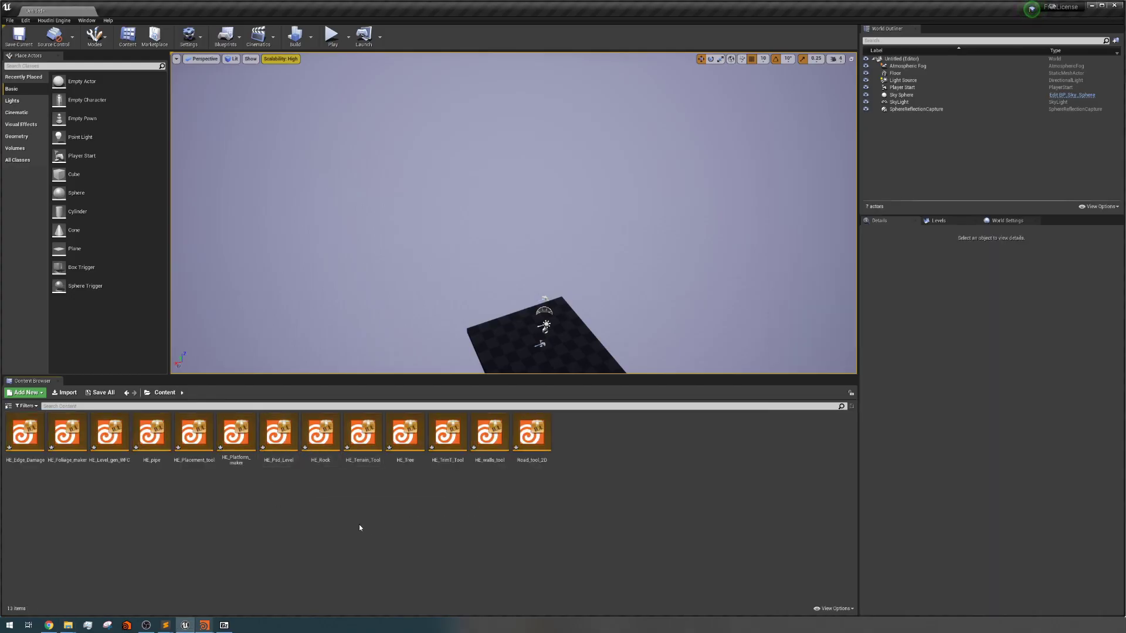
mouse_move(417, 316)
right_mouse_down()
mouse_move(458, 300)
mouse_move(394, 319)
right_mouse_up()
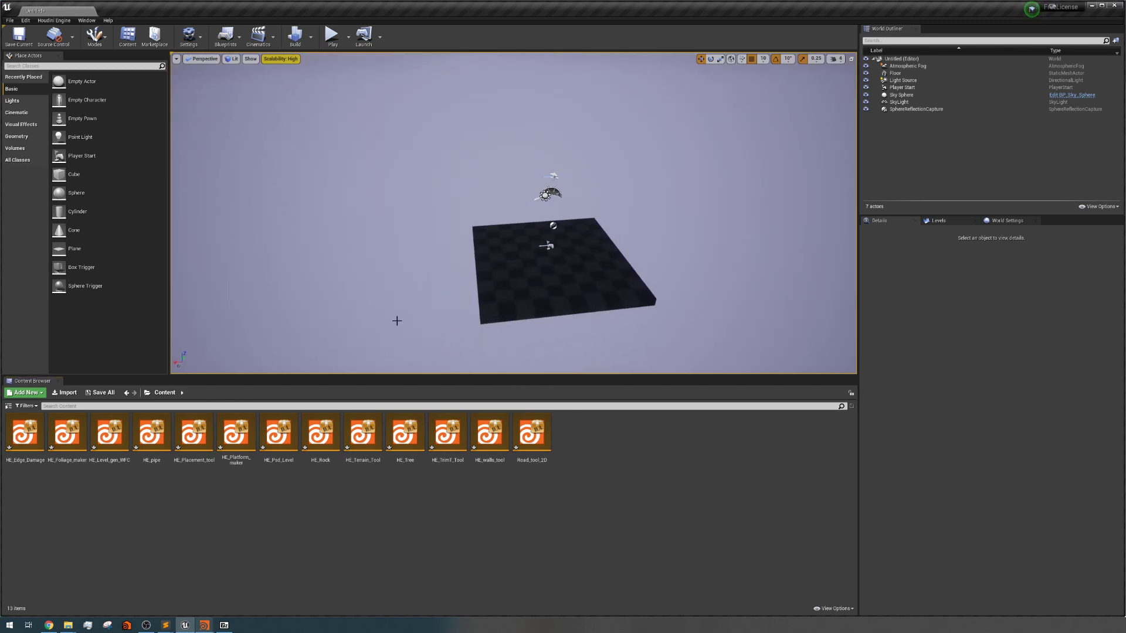
left_click(236, 449)
left_click_drag(237, 449, 522, 237)
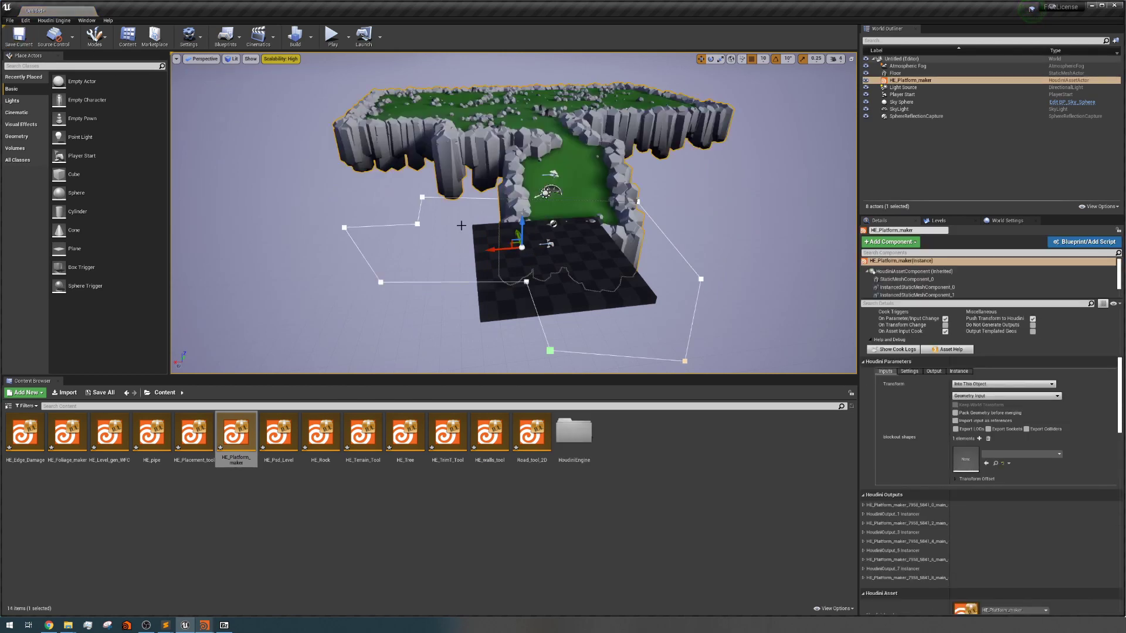
right_click_drag(462, 225, 358, 235)
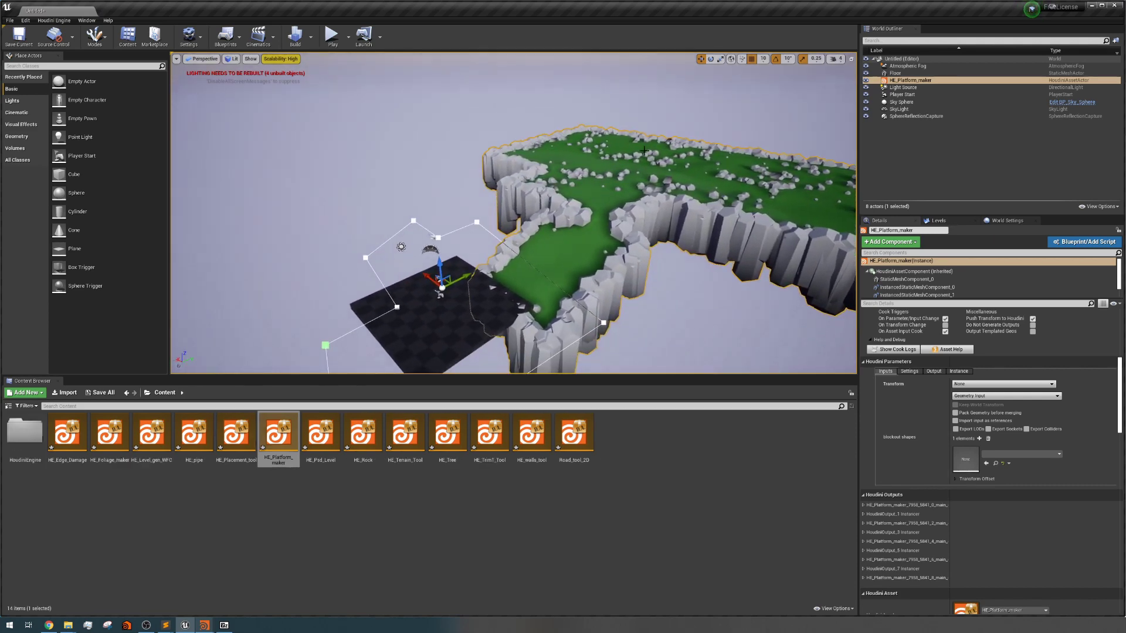
right_click_drag(608, 230, 621, 236)
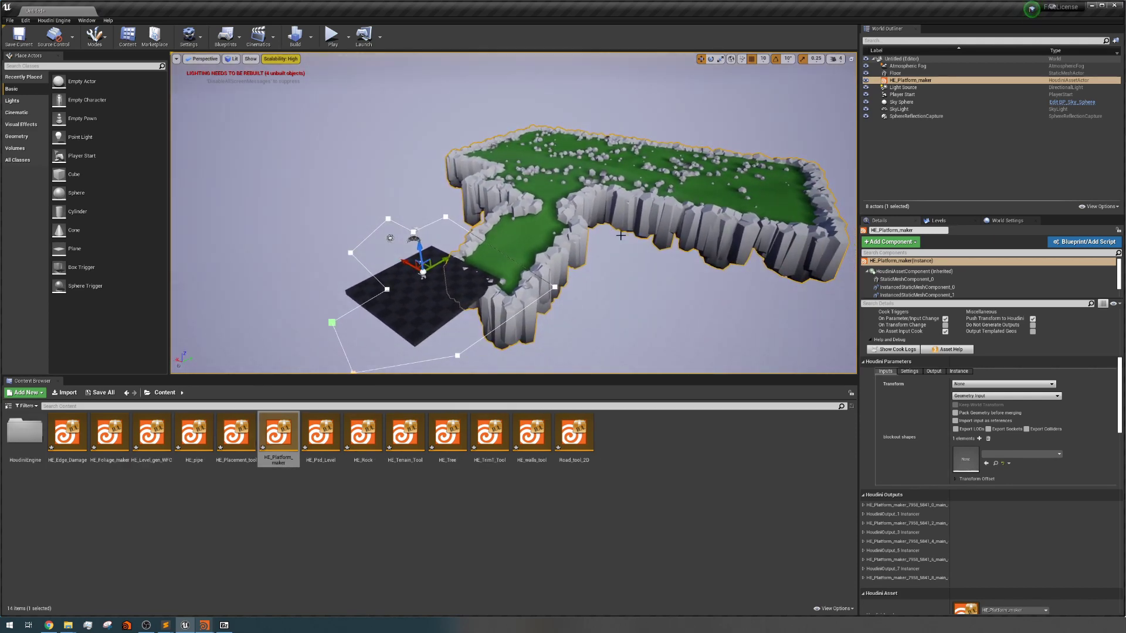
- Set the platform's Color ground to blue in the Output parameters
left_click(909, 371)
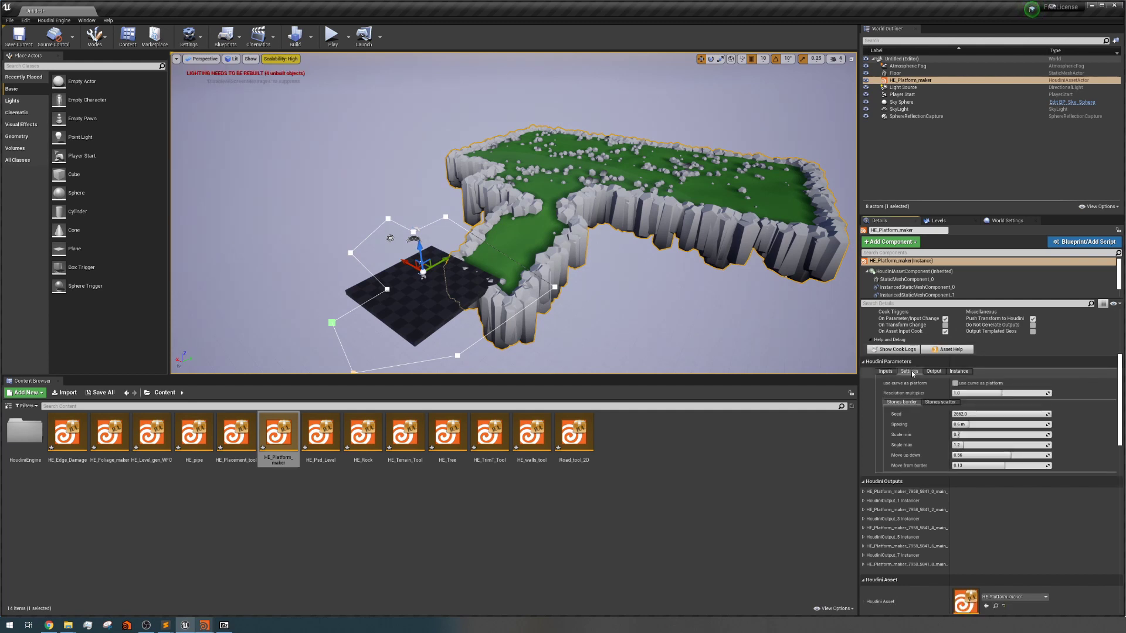
left_click(940, 372)
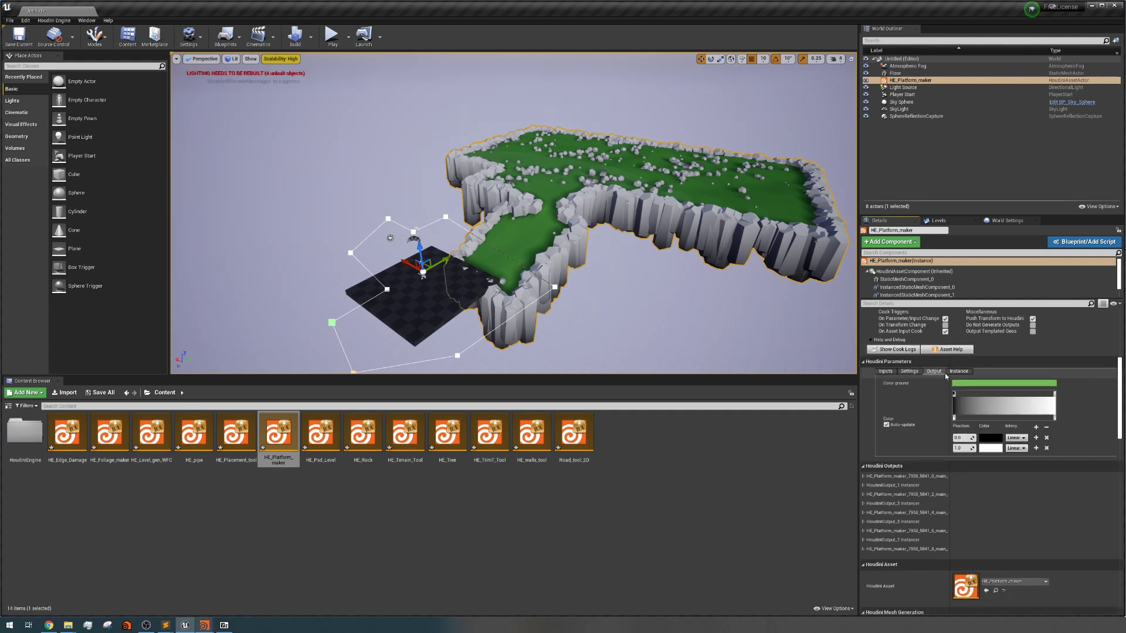
left_click(983, 388)
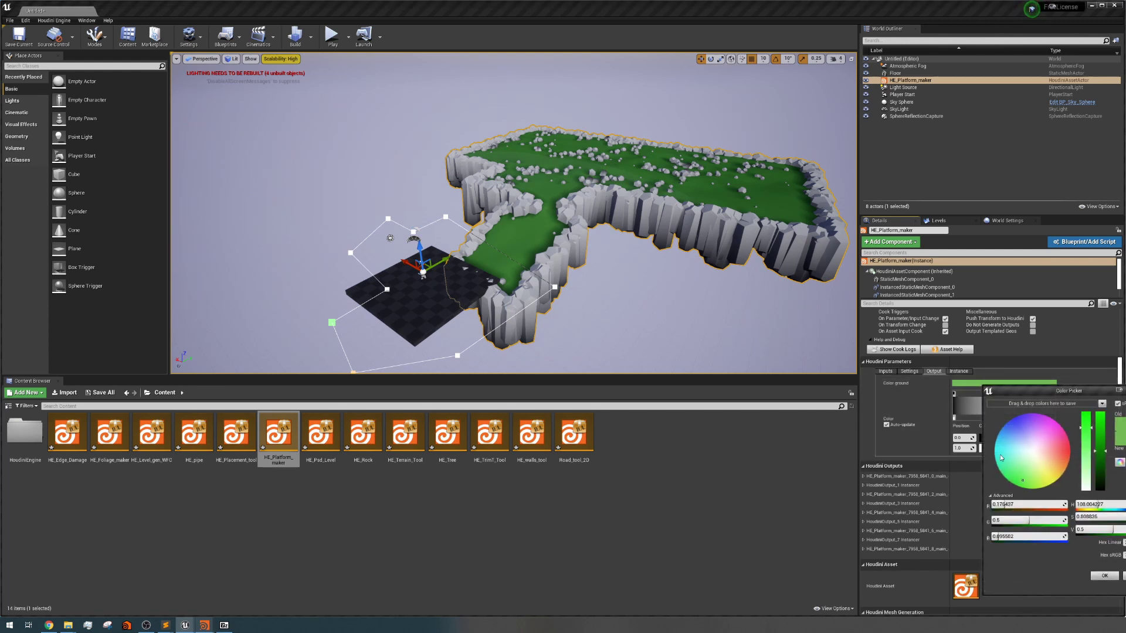
left_click(1014, 427)
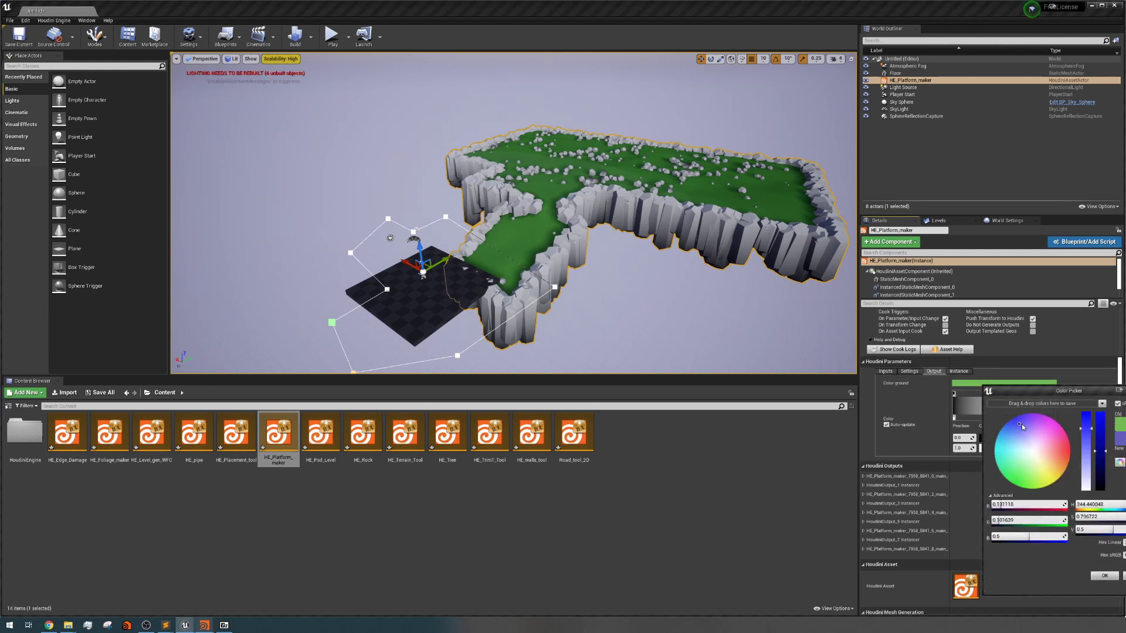
left_click(1098, 577)
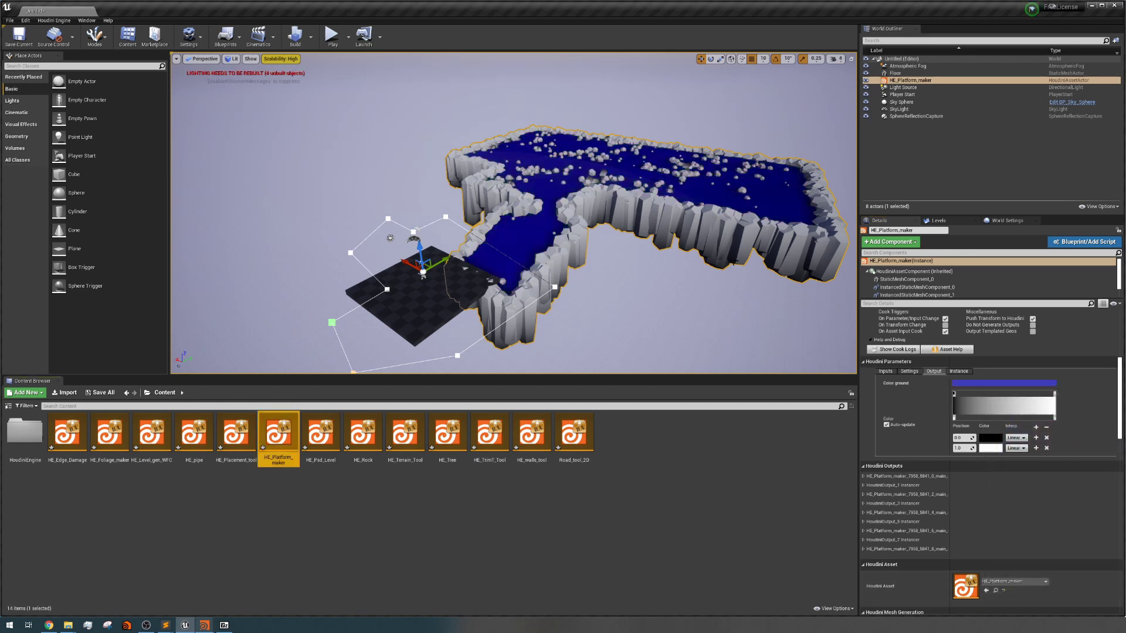
right_click_drag(516, 235, 545, 243)
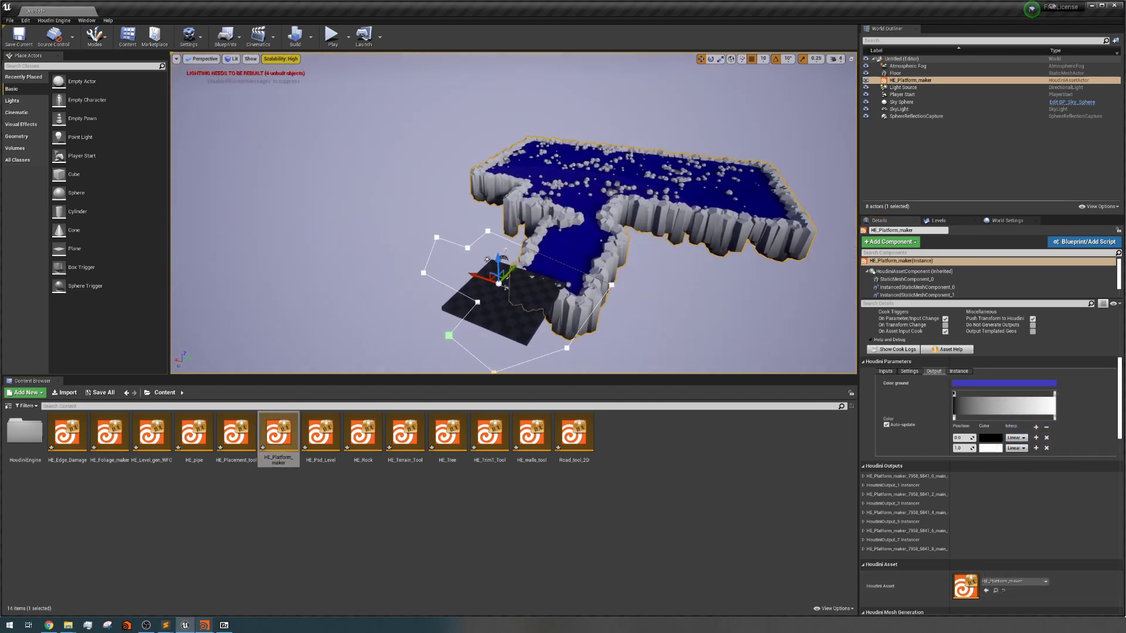
scroll(951, 406, "up", 5)
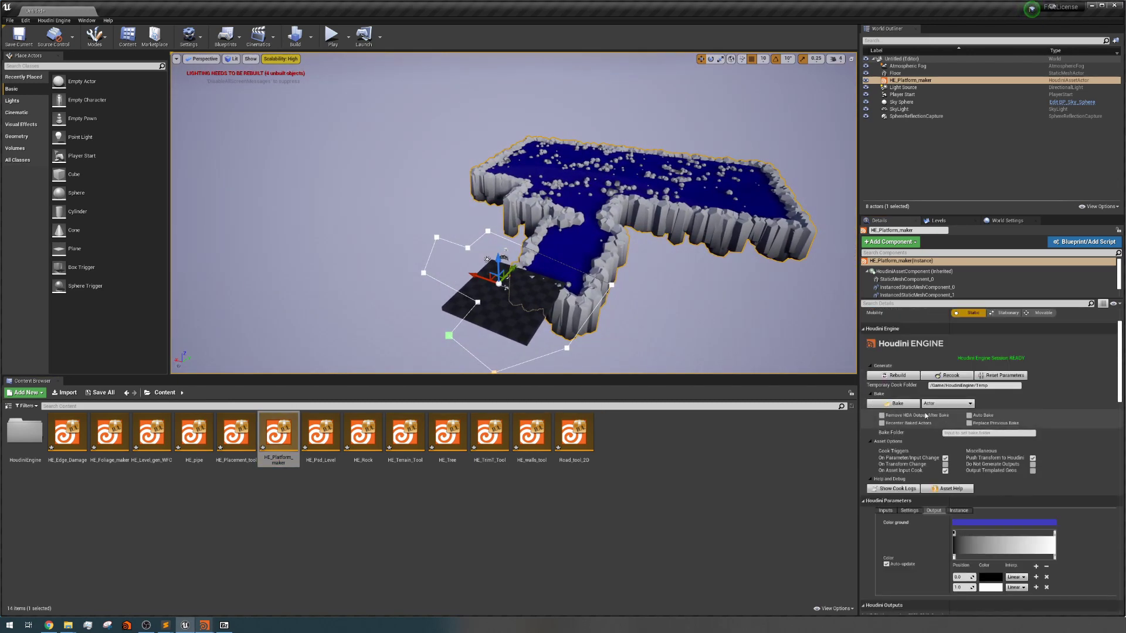
- Enable 'use curve as platform' in Settings so the platform follows the curve outline
left_click(886, 510)
scroll(938, 518, "down", 3)
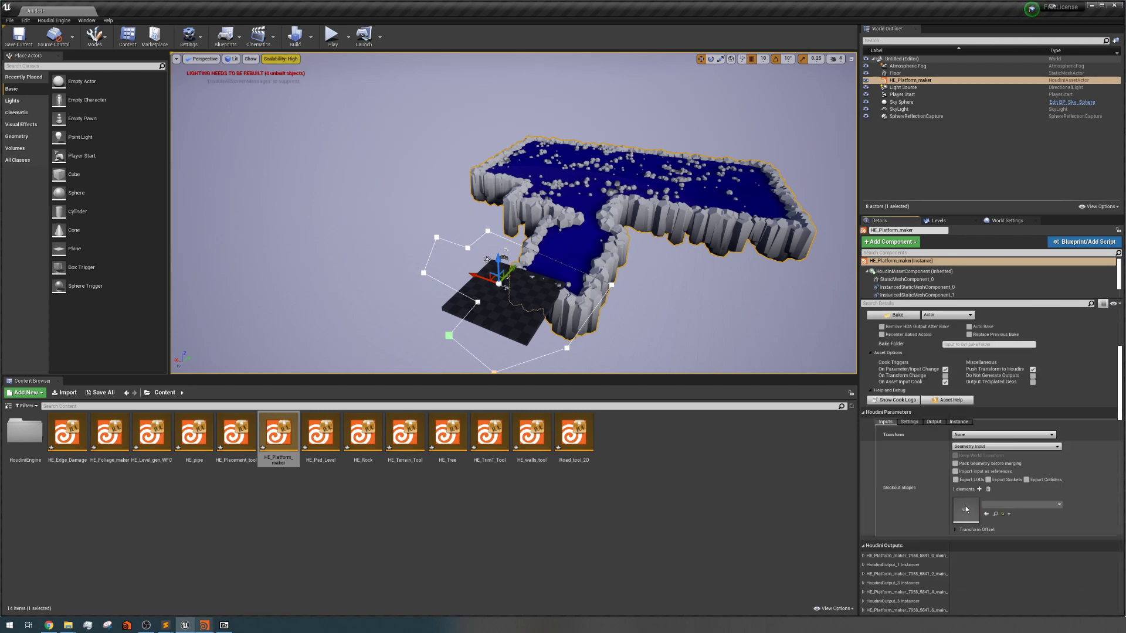
left_click(908, 411)
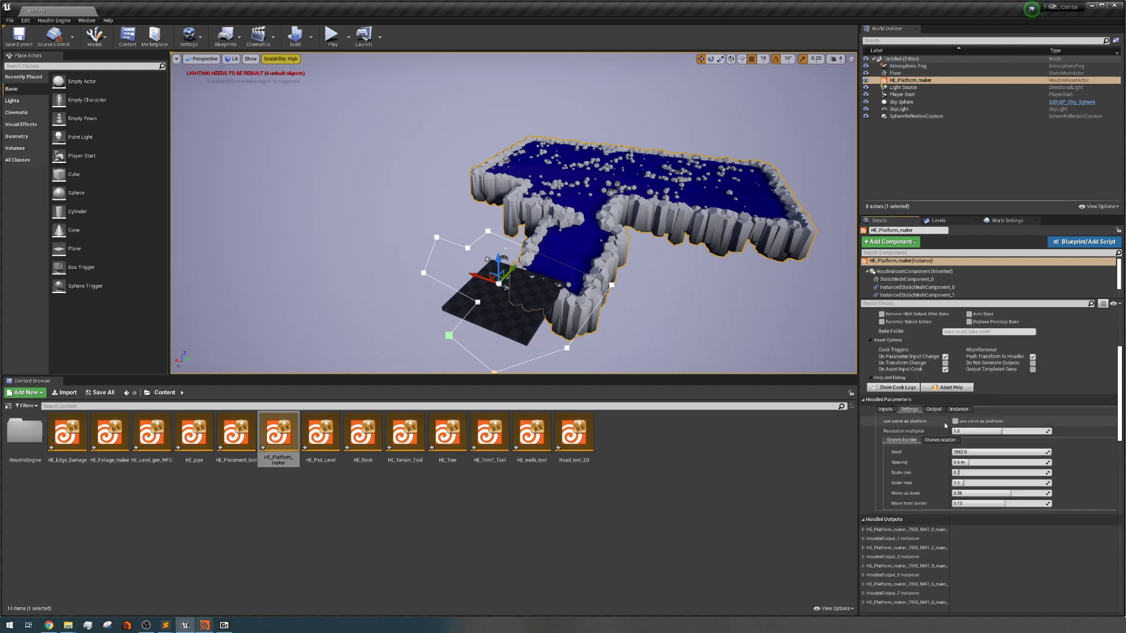
left_click(955, 421)
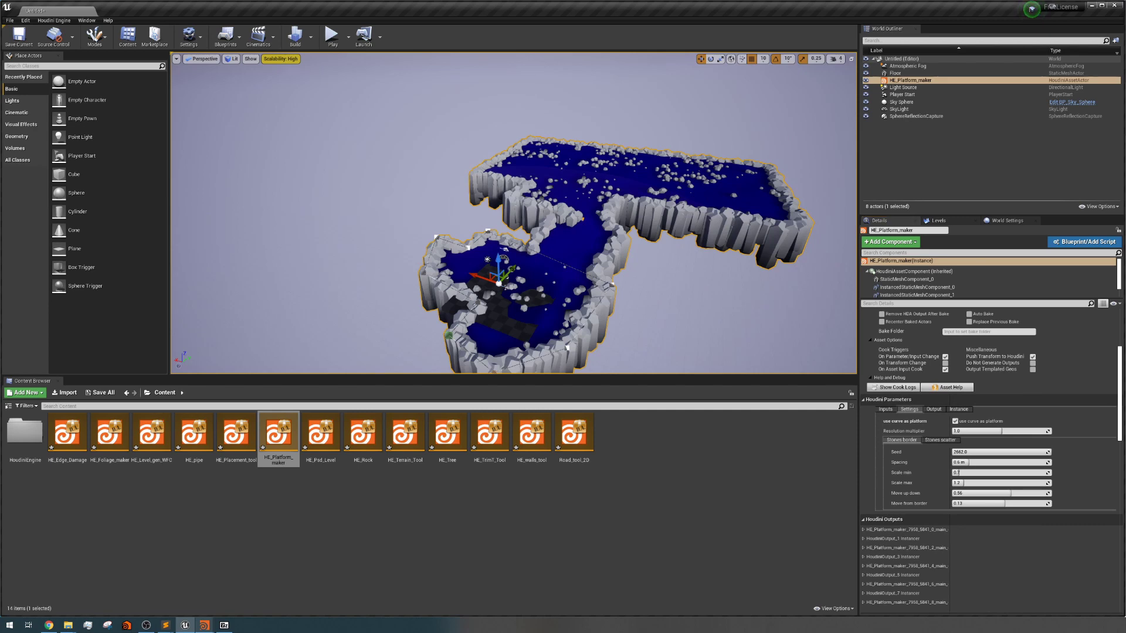
right_click_drag(631, 294, 571, 308)
- Drag a curve point down-left to reshape the platform, then drop HE_Rock onto it
left_click(592, 273)
left_click_drag(508, 280, 434, 352)
right_click_drag(549, 296, 511, 288)
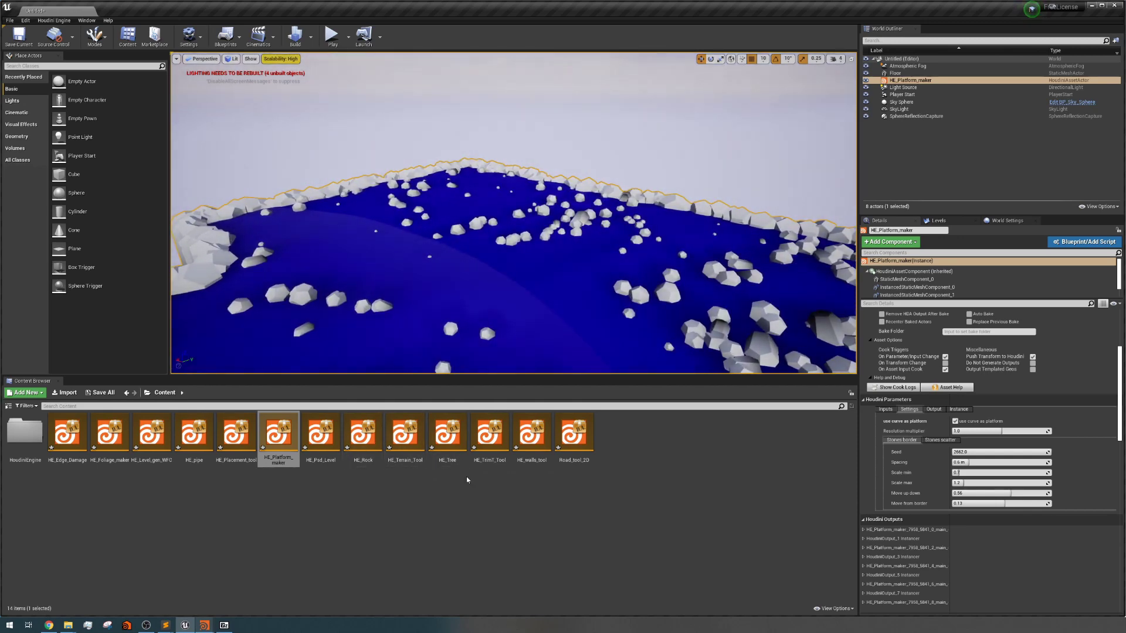
left_click_drag(362, 434, 496, 326)
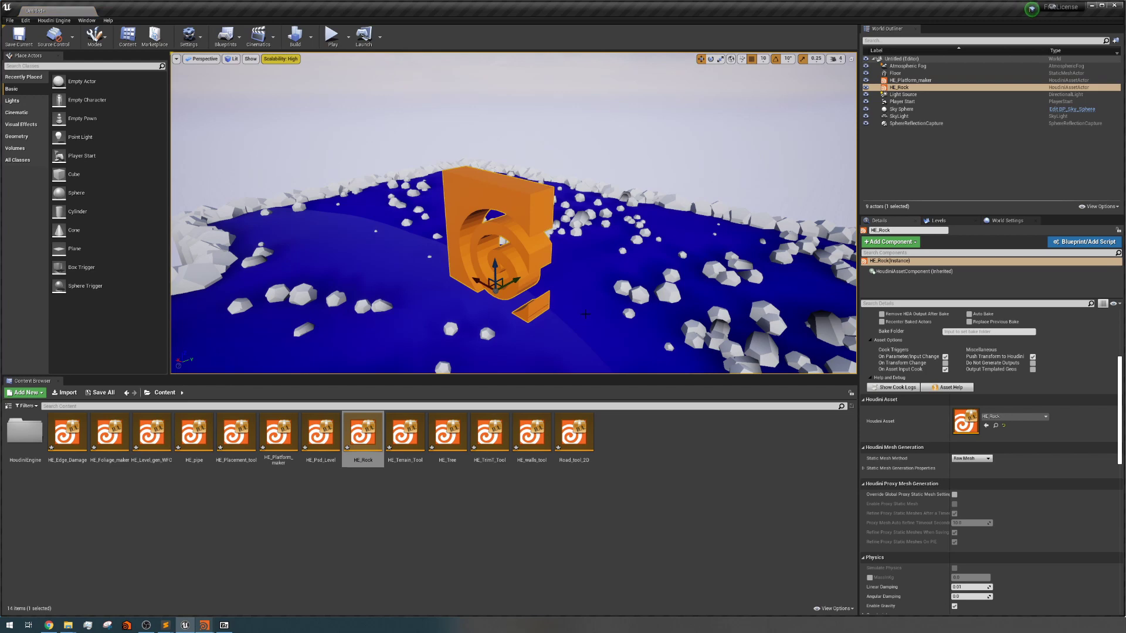
- Raise the HE_Rock's Density Custom input in Settings to about 13.4
mouse_move(513, 290)
right_mouse_down()
mouse_move(528, 287)
mouse_move(504, 283)
right_mouse_up()
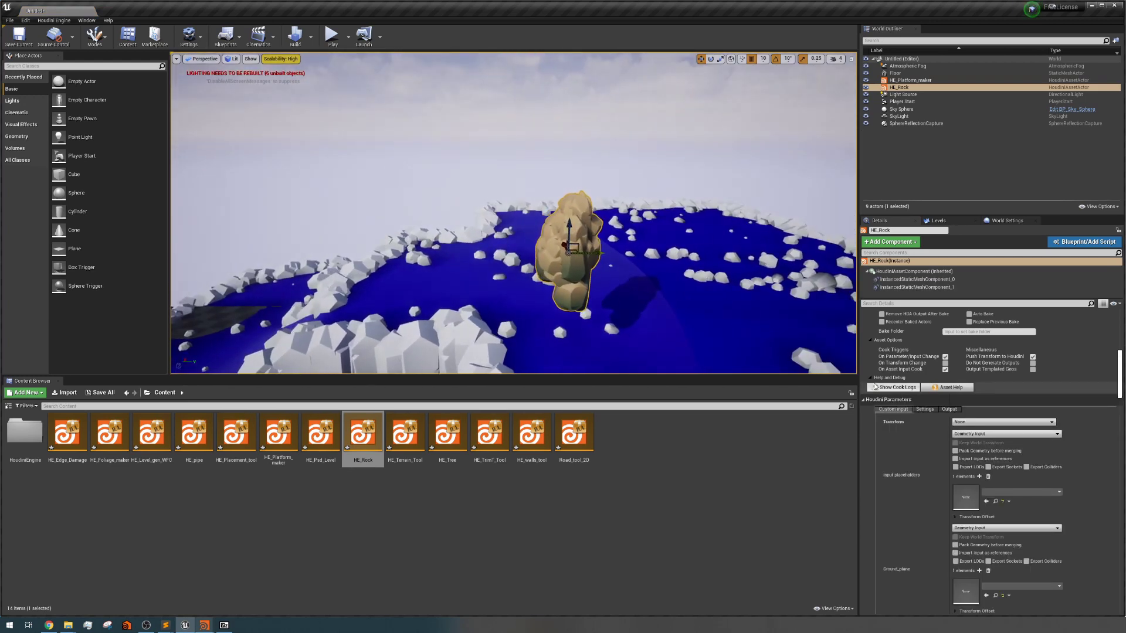
left_click(924, 409)
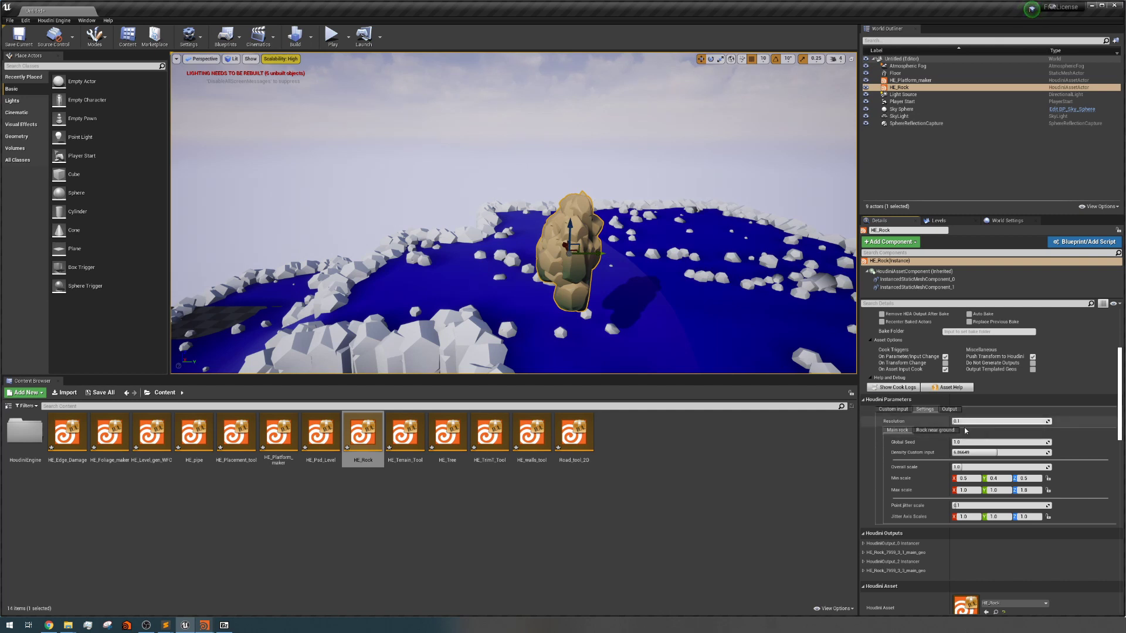
left_click_drag(974, 454, 1023, 454)
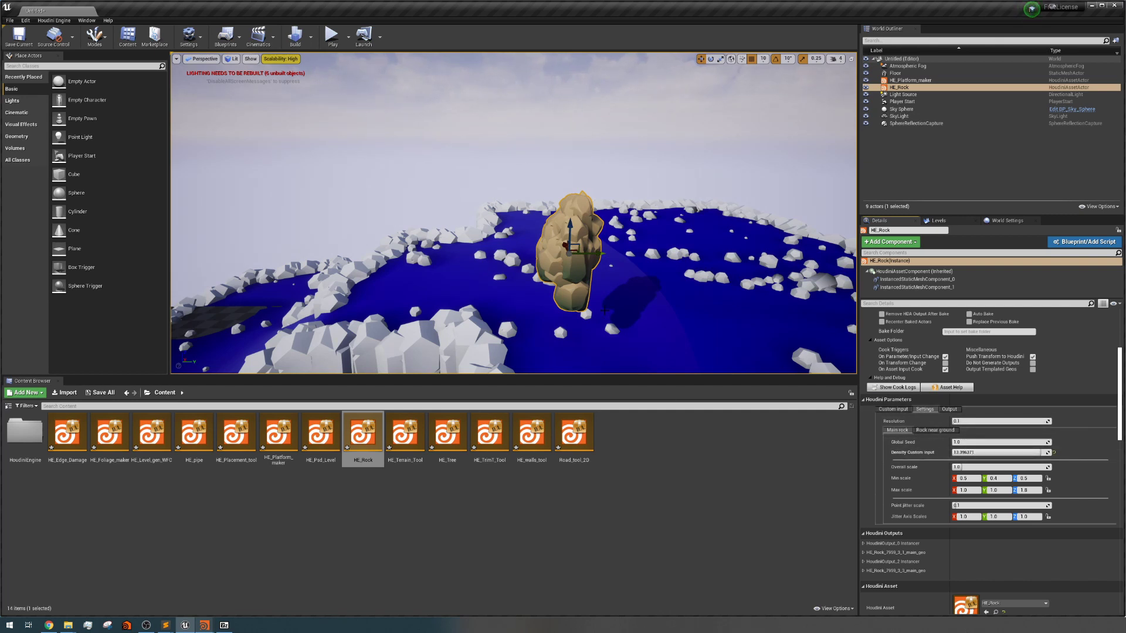
- Place an HE_Tree on the blue platform beside the rock
right_click_drag(575, 264, 586, 270)
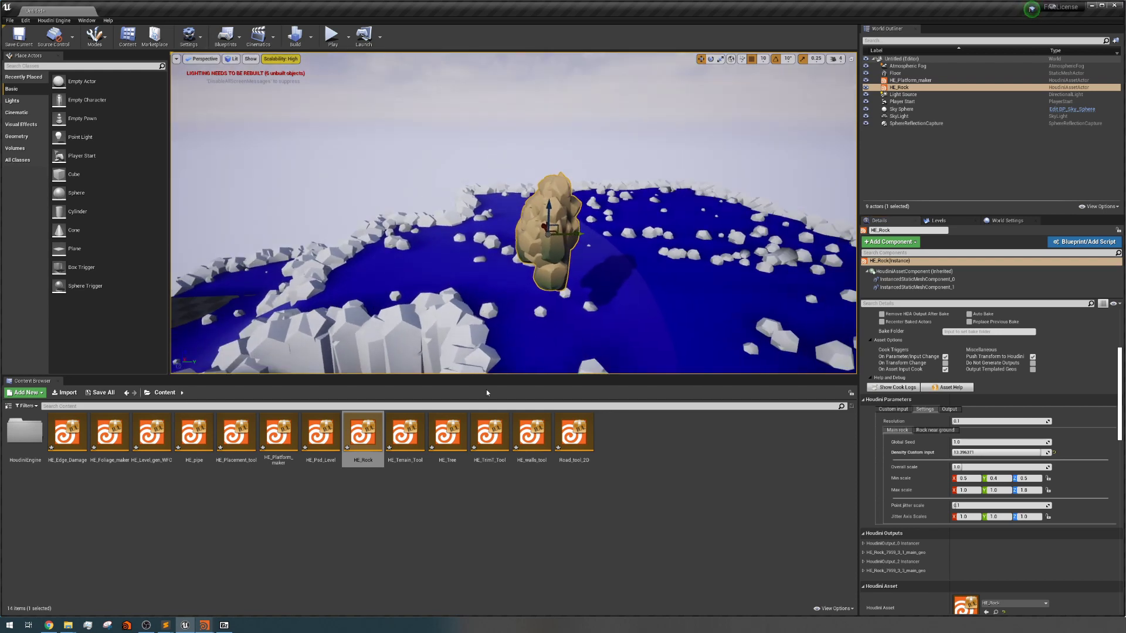
left_click_drag(447, 433, 648, 273)
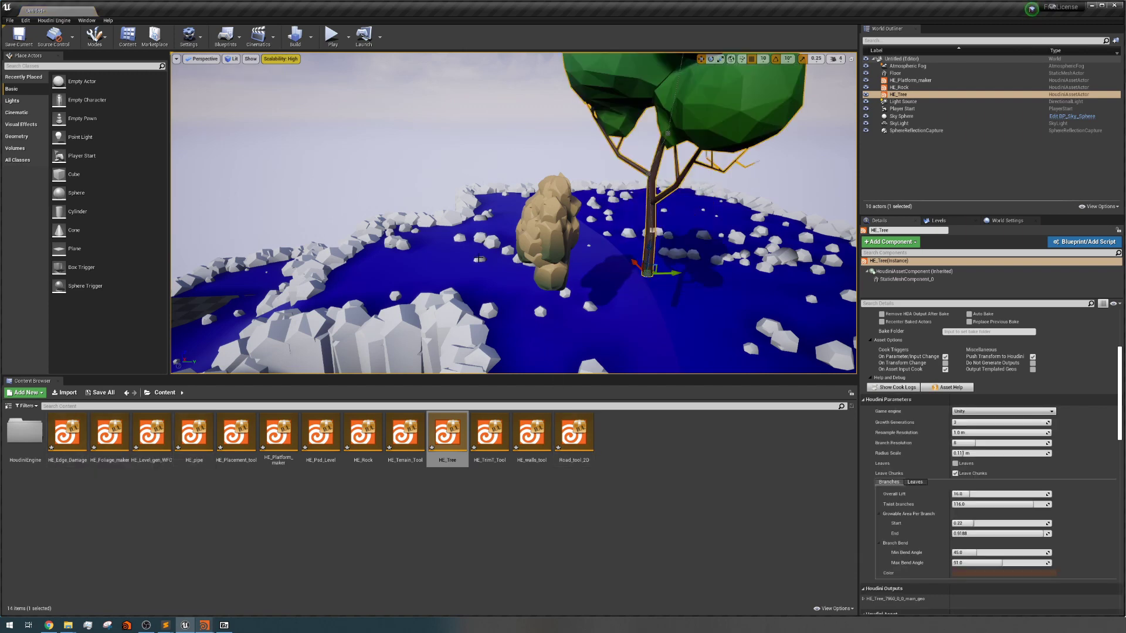
right_click_drag(586, 269, 572, 276)
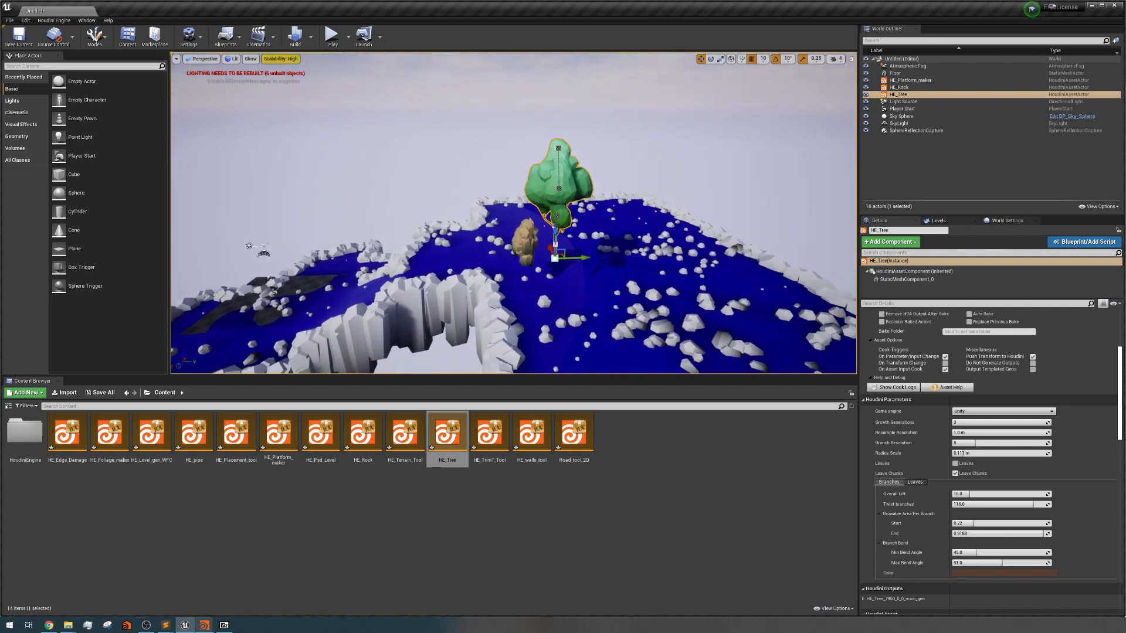